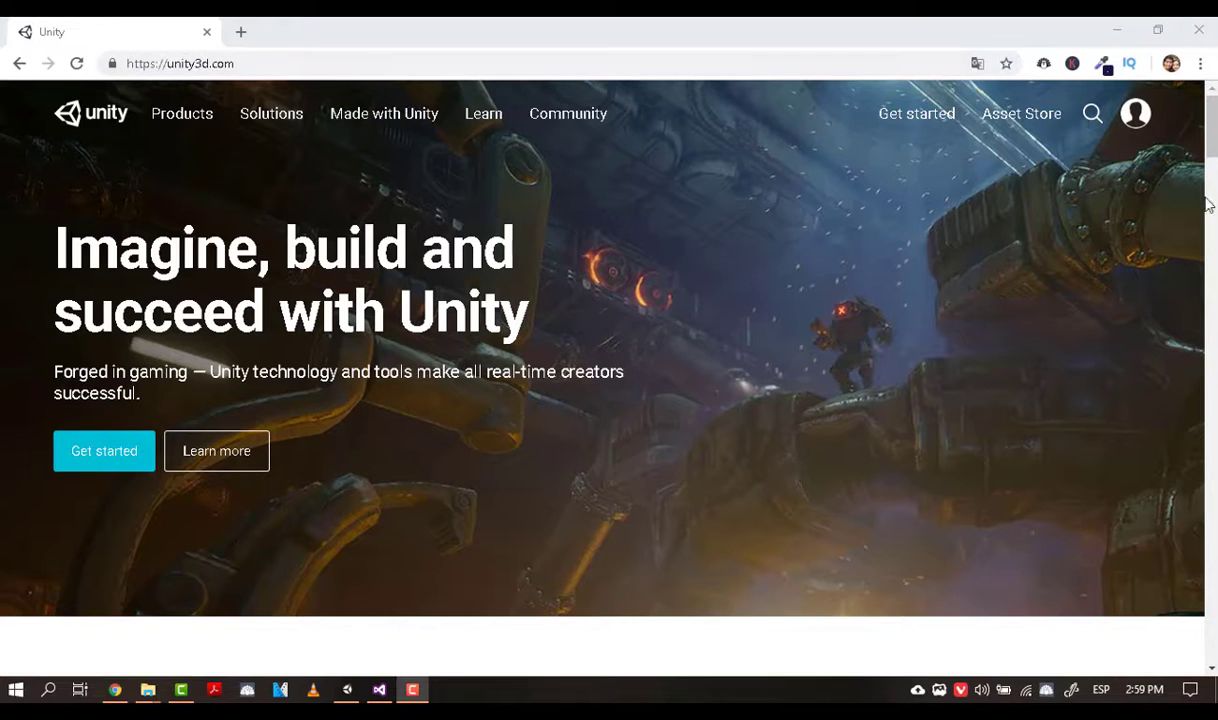
Sign in to the Unity website and bring up the account side panel.
left_click(1130, 122)
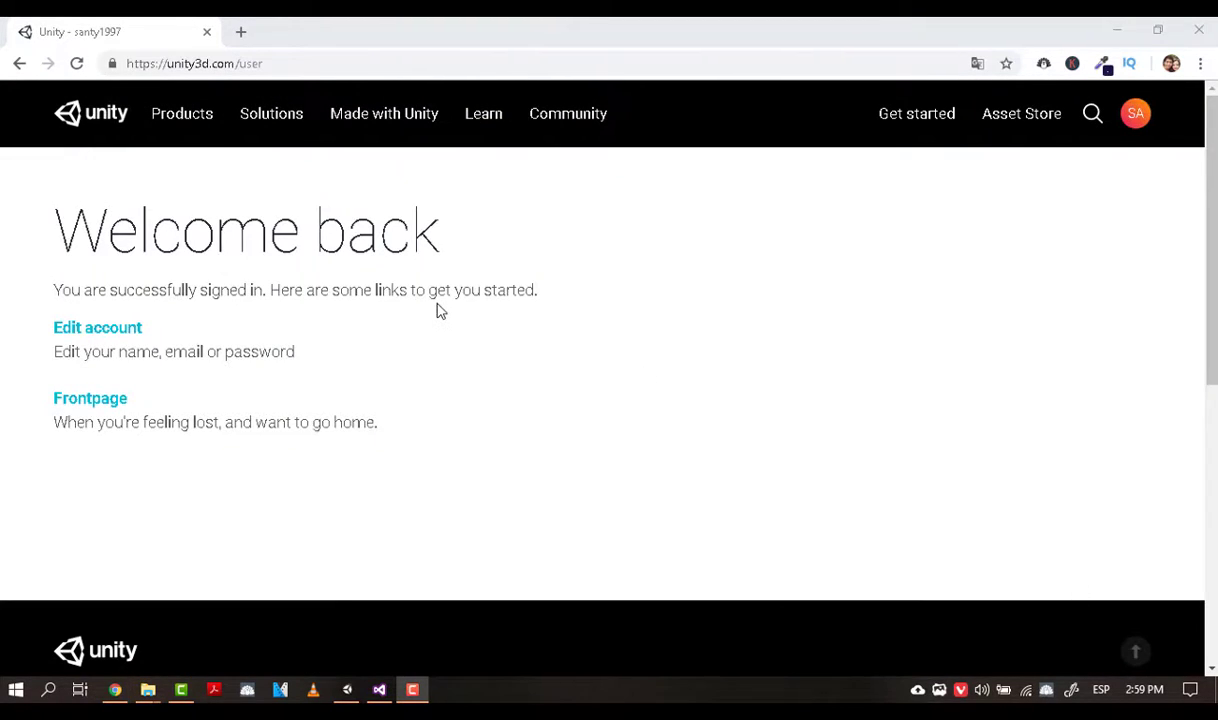
left_click(1137, 115)
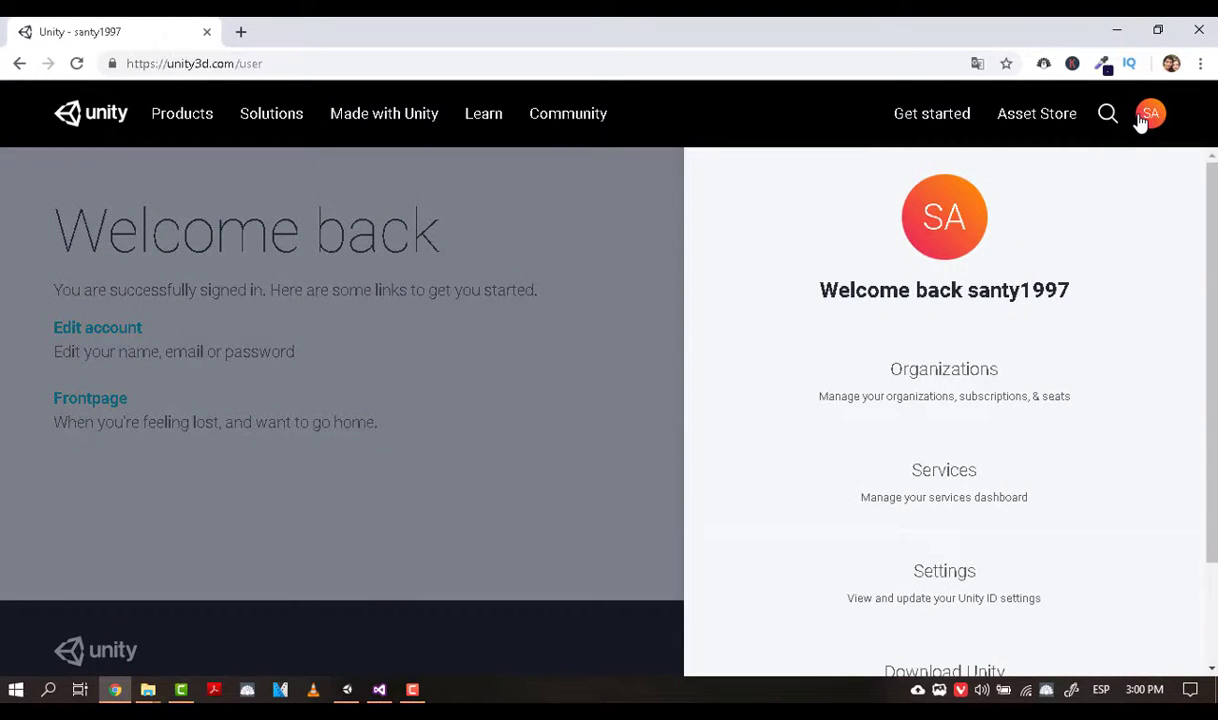
left_click(1148, 125)
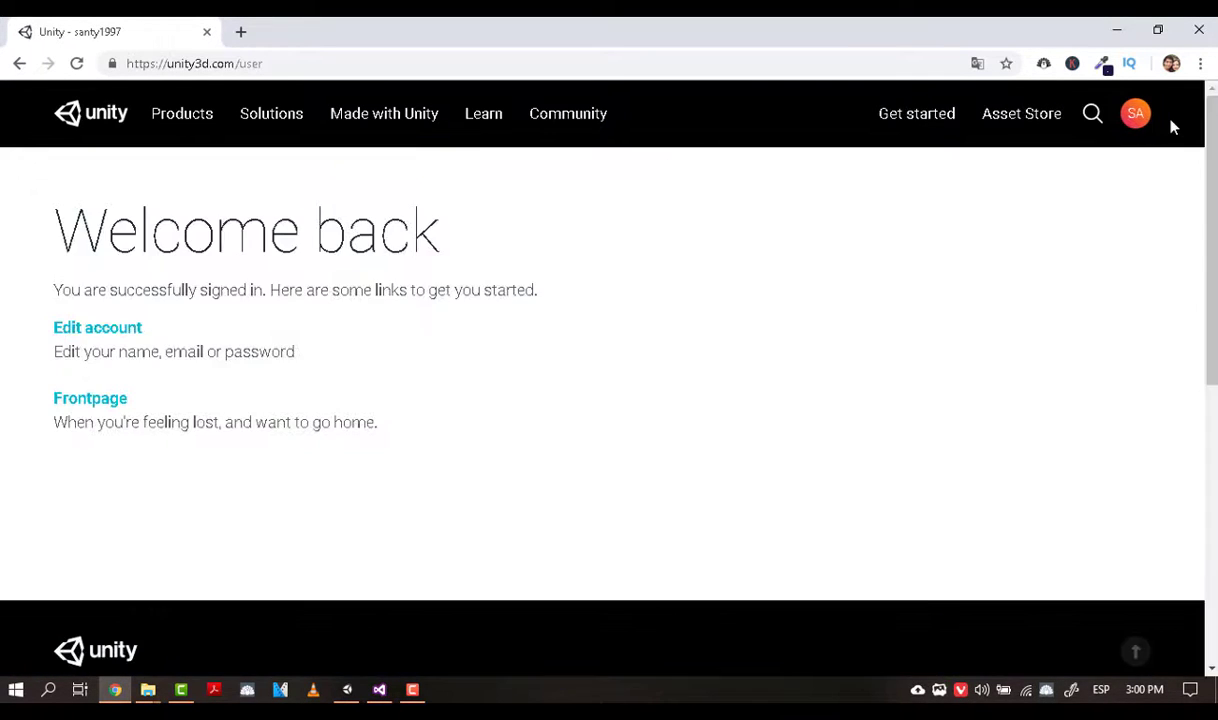
left_click(1139, 120)
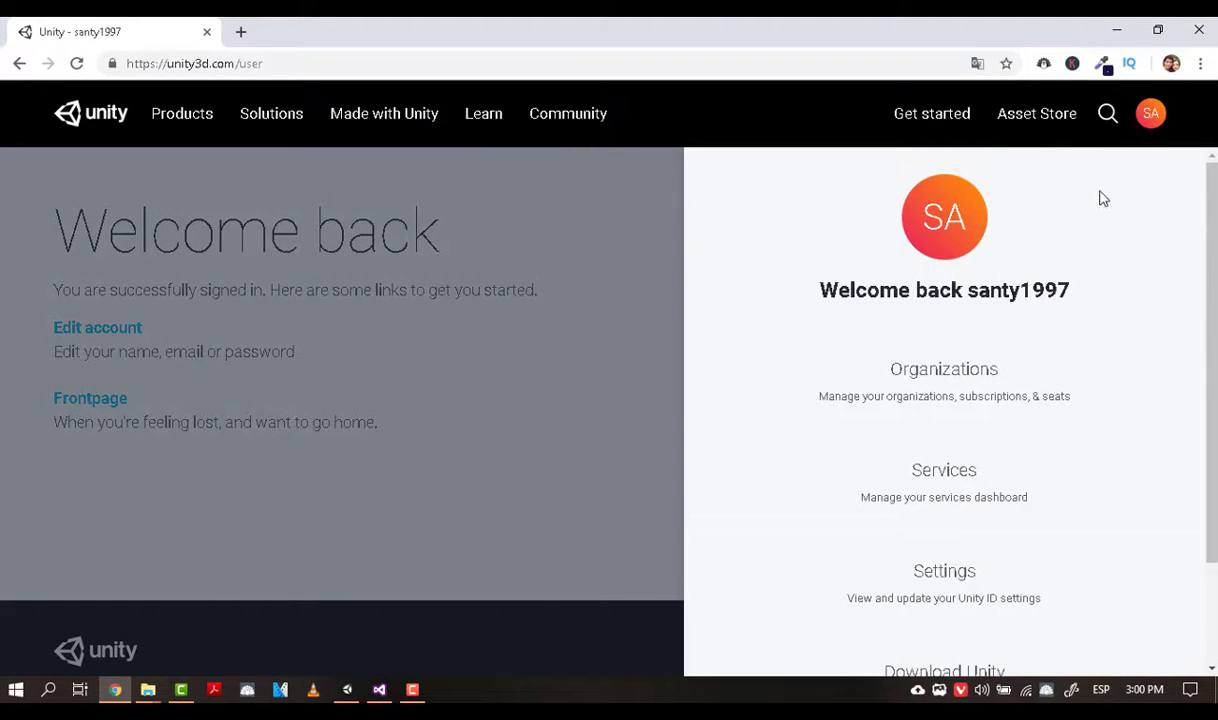
scroll(1100, 215, "down", 1)
scroll(1000, 305, "up", 1)
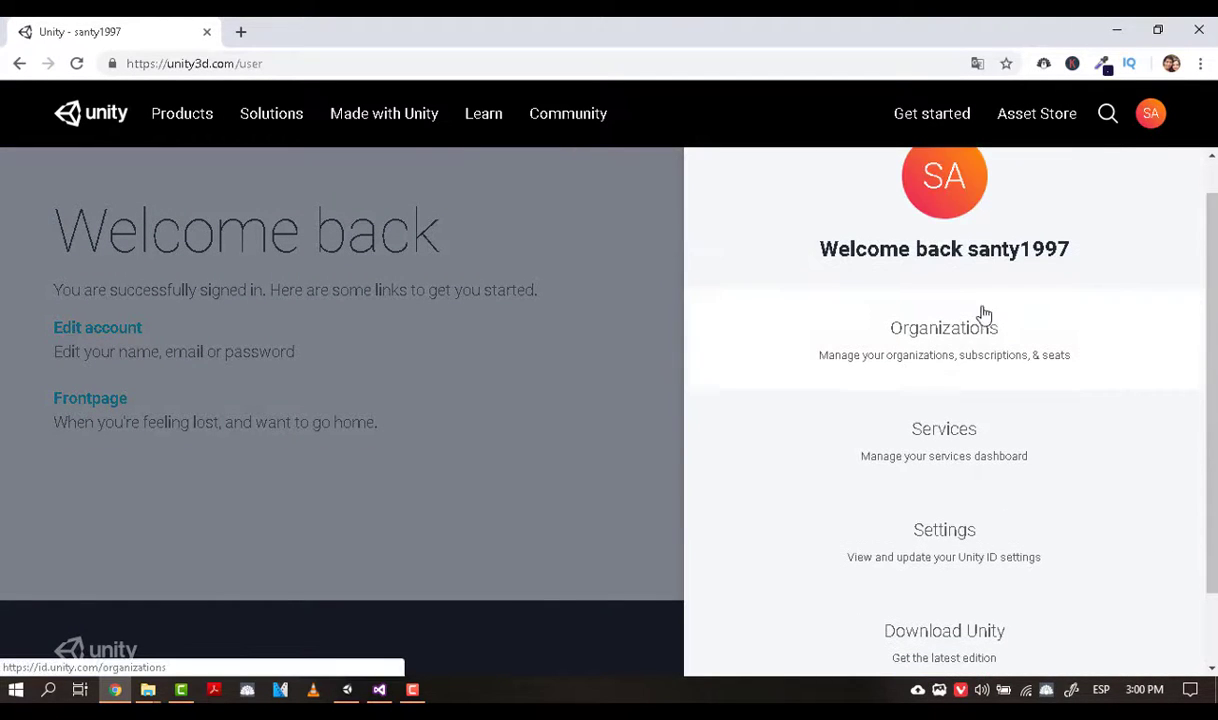
Go to the Organizations page listing the account's organizations and roles.
left_click(932, 340)
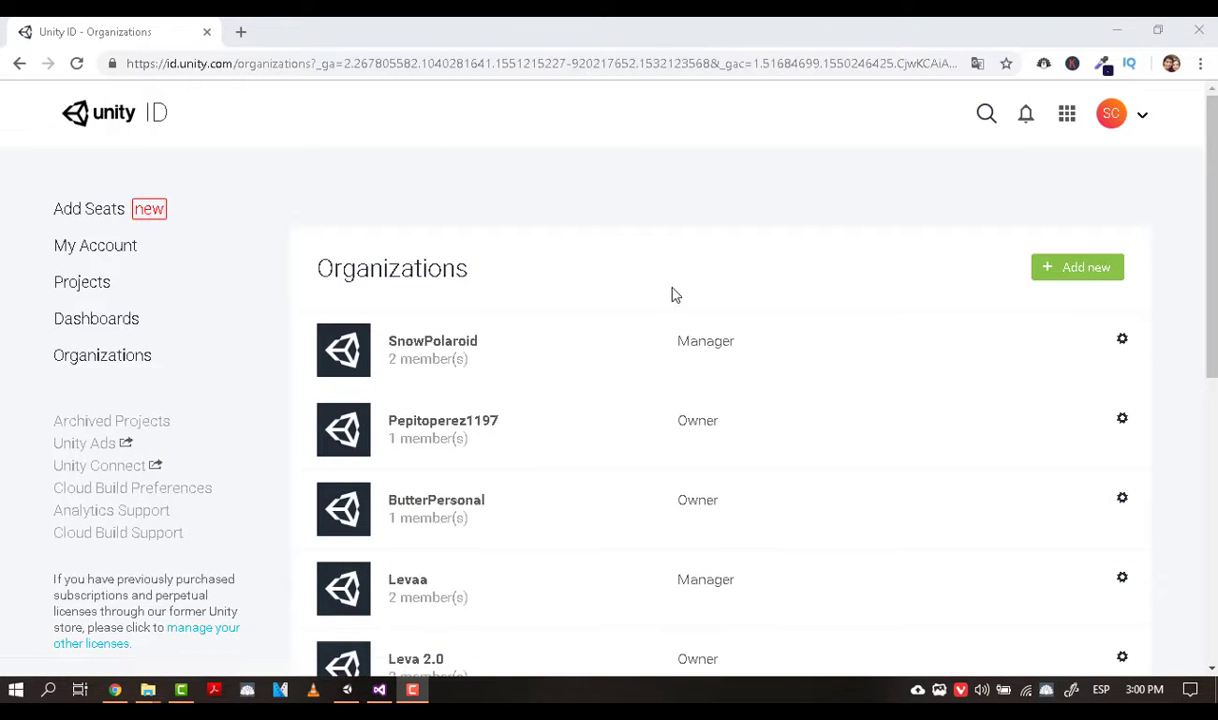
scroll(666, 326, "down", 3)
scroll(522, 440, "down", 4)
scroll(625, 405, "up", 8)
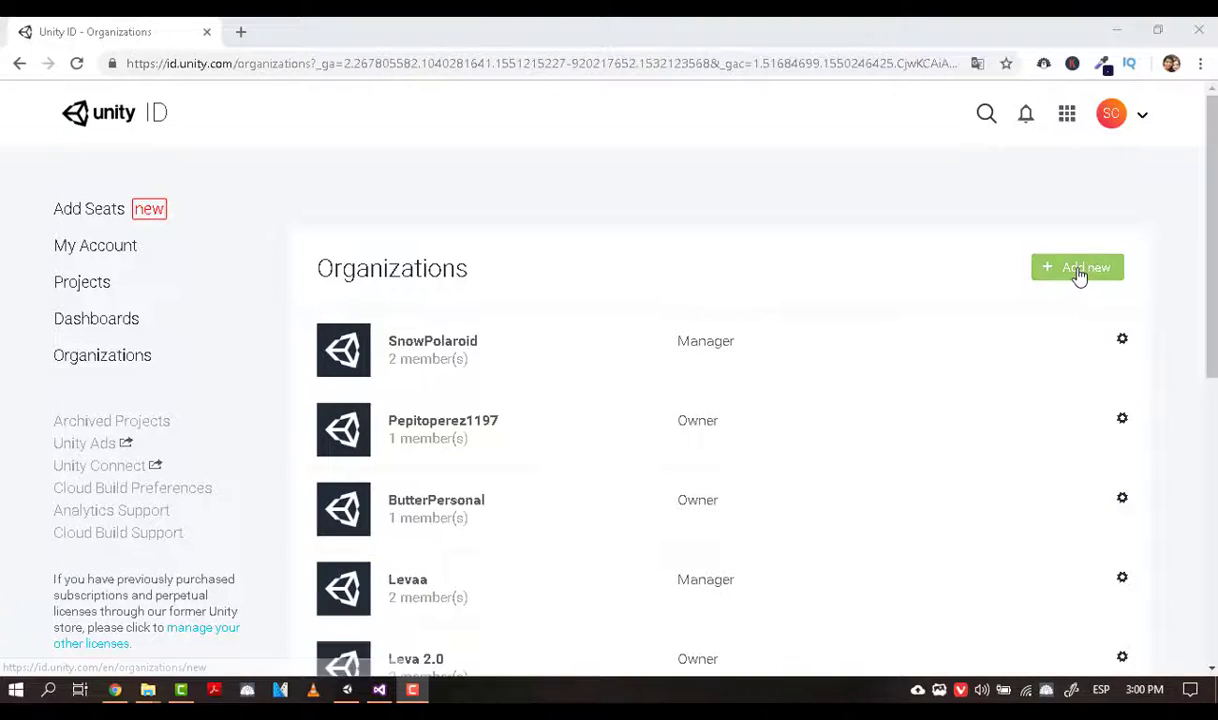
Start a new organization on the Create Organization form, named ButterGamesExample.
left_click(1078, 270)
type("ButterGamesExample")
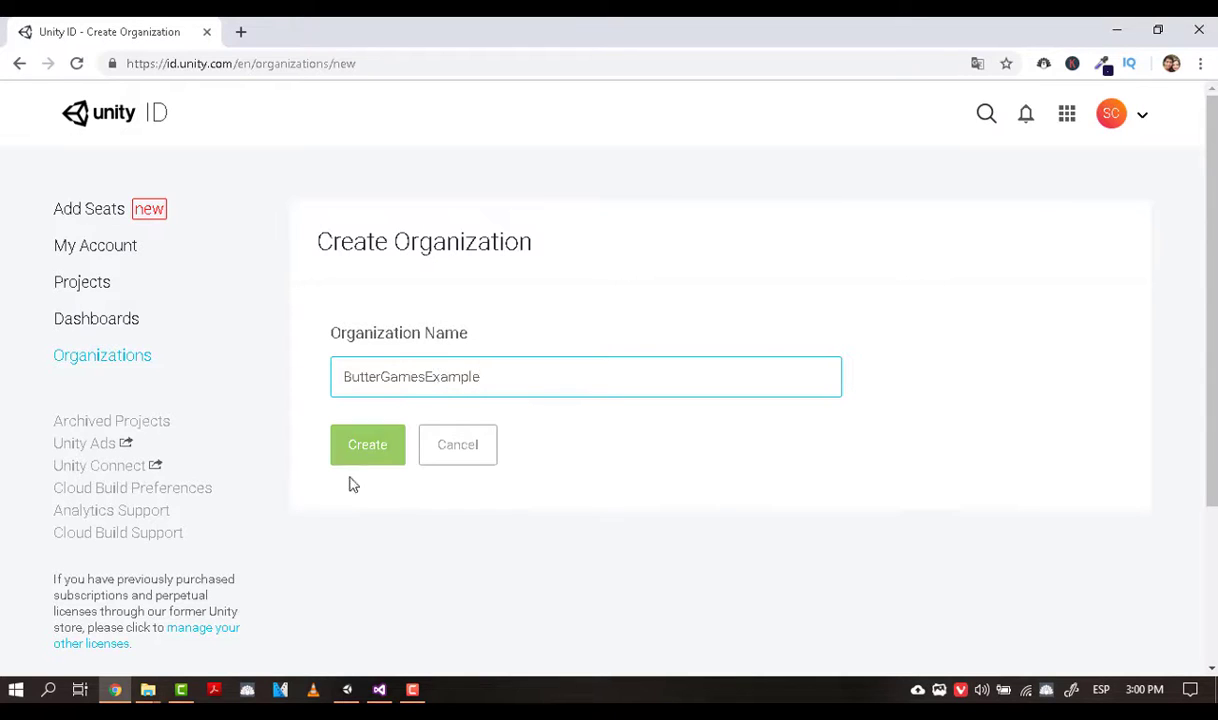
Create ButterGamesExample and view its details: Unity Personal subscription and one owner.
left_click(378, 447)
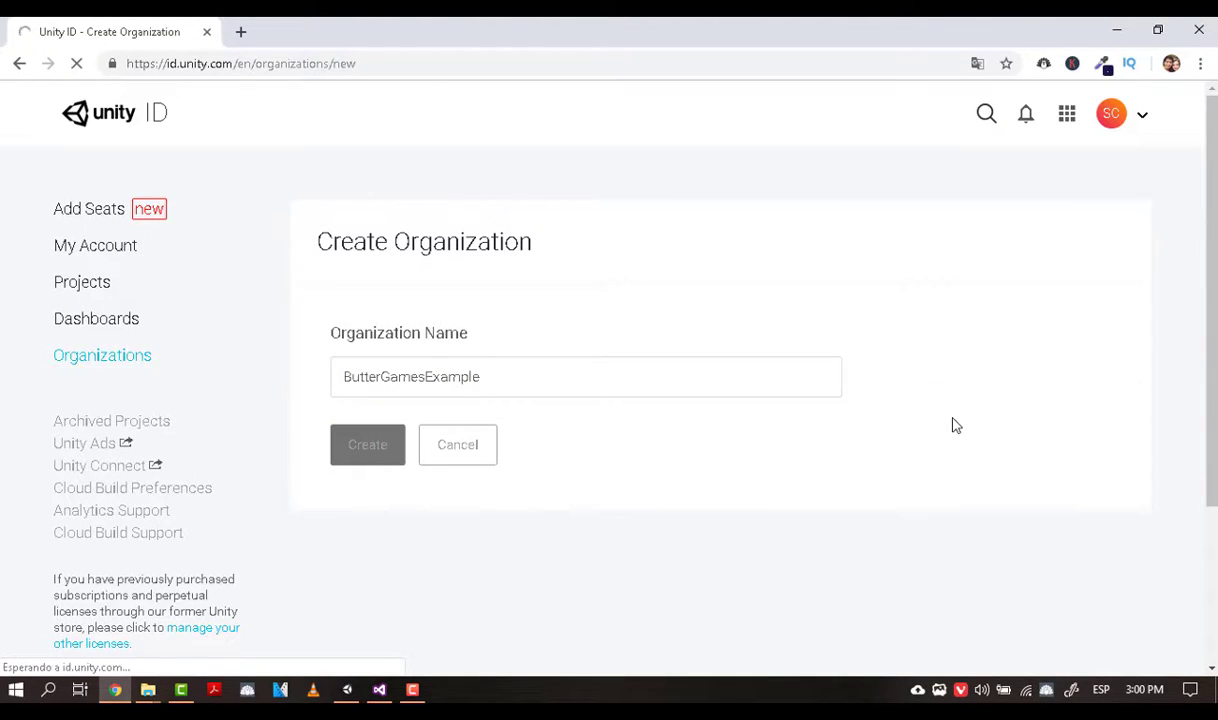
scroll(780, 337, "down", 1)
scroll(605, 494, "down", 3)
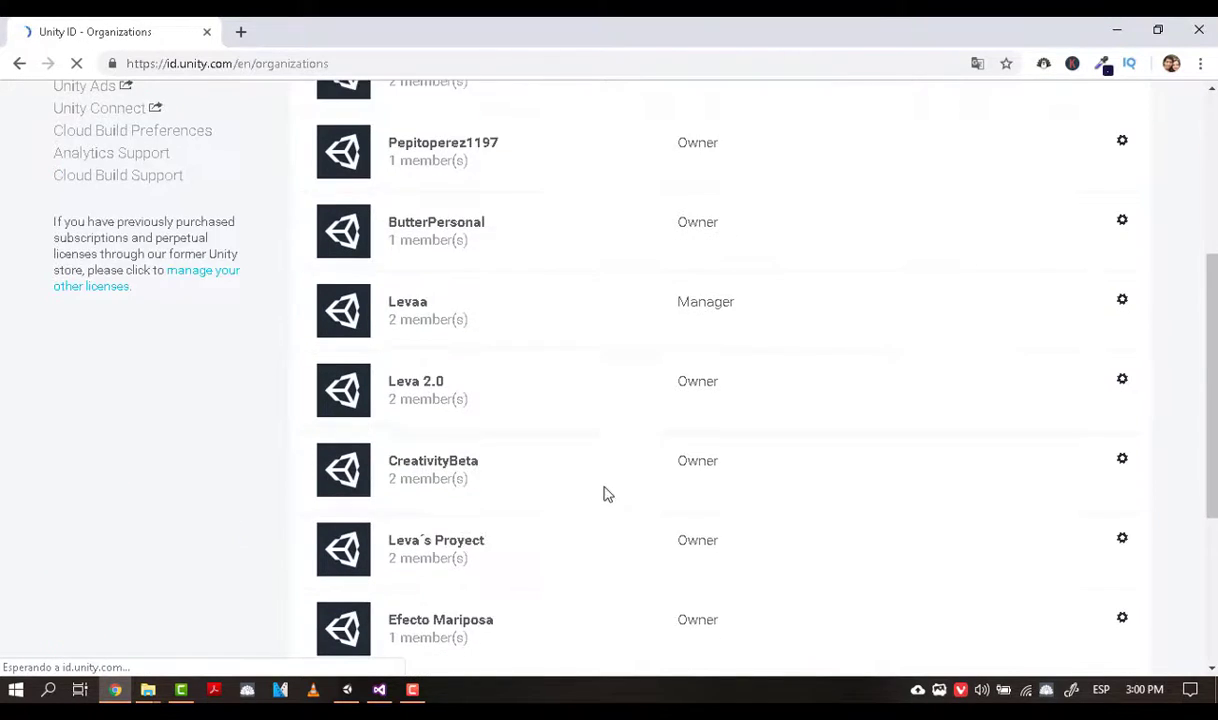
scroll(605, 494, "down", 1)
scroll(590, 497, "up", 5)
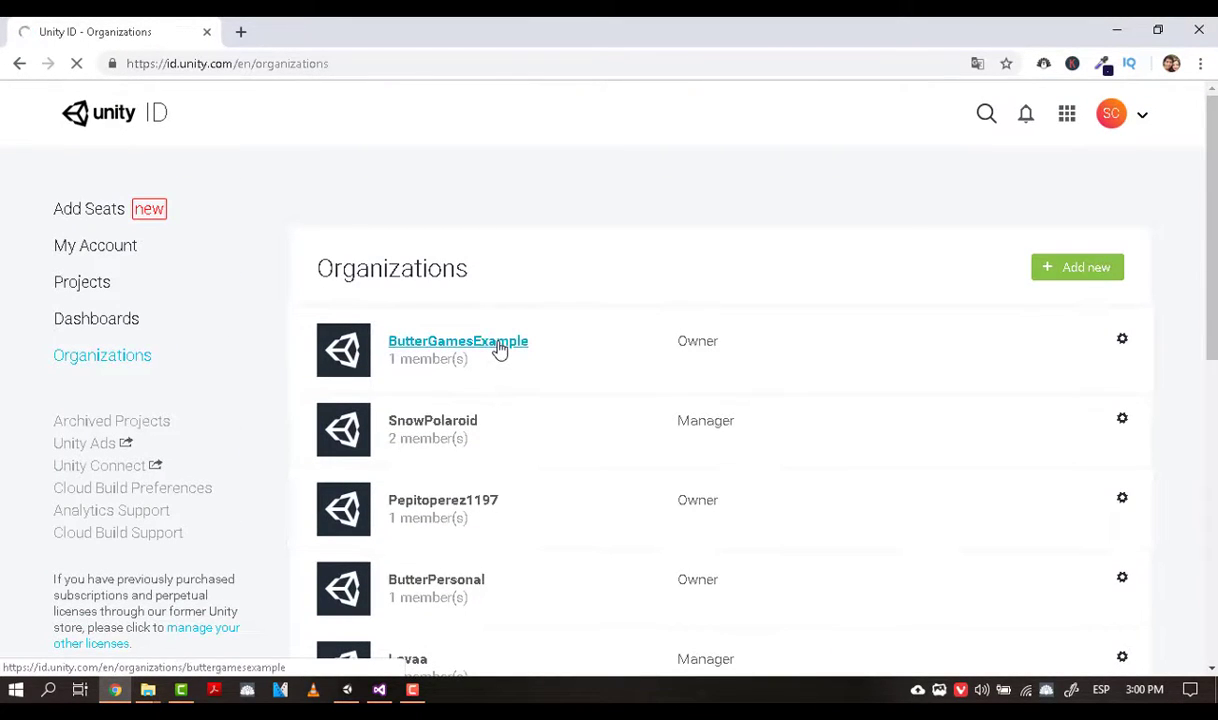
left_click(500, 345)
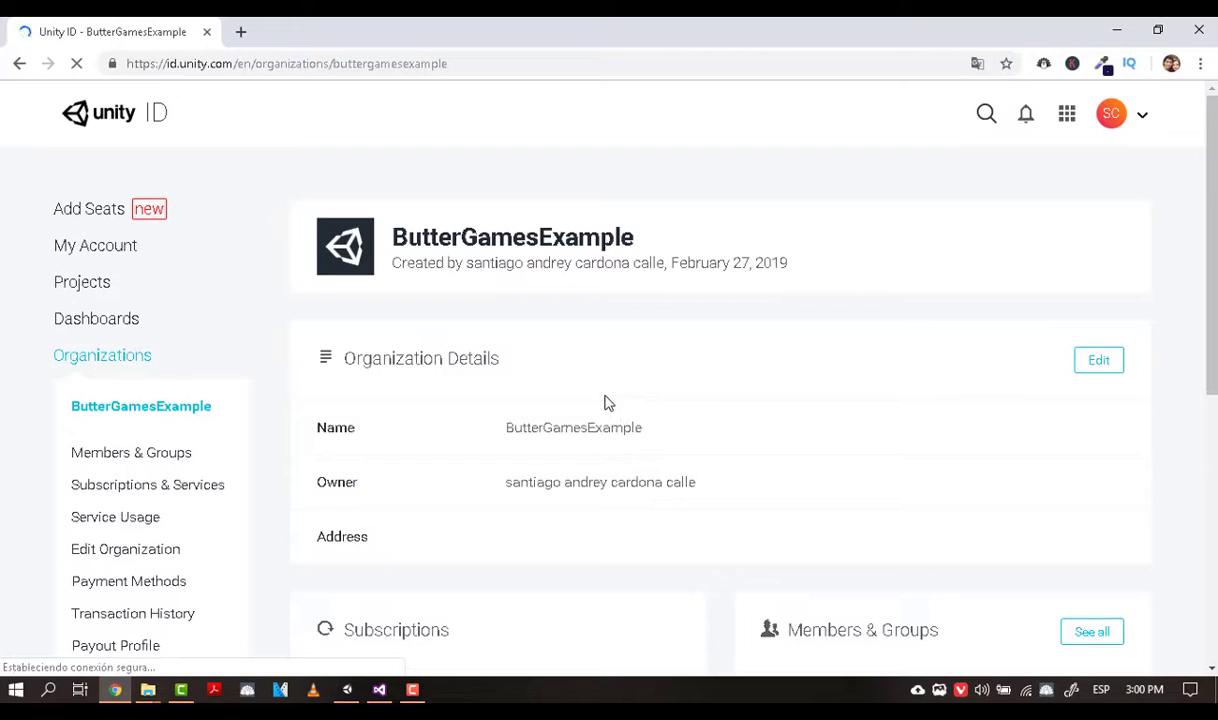
scroll(607, 402, "down", 3)
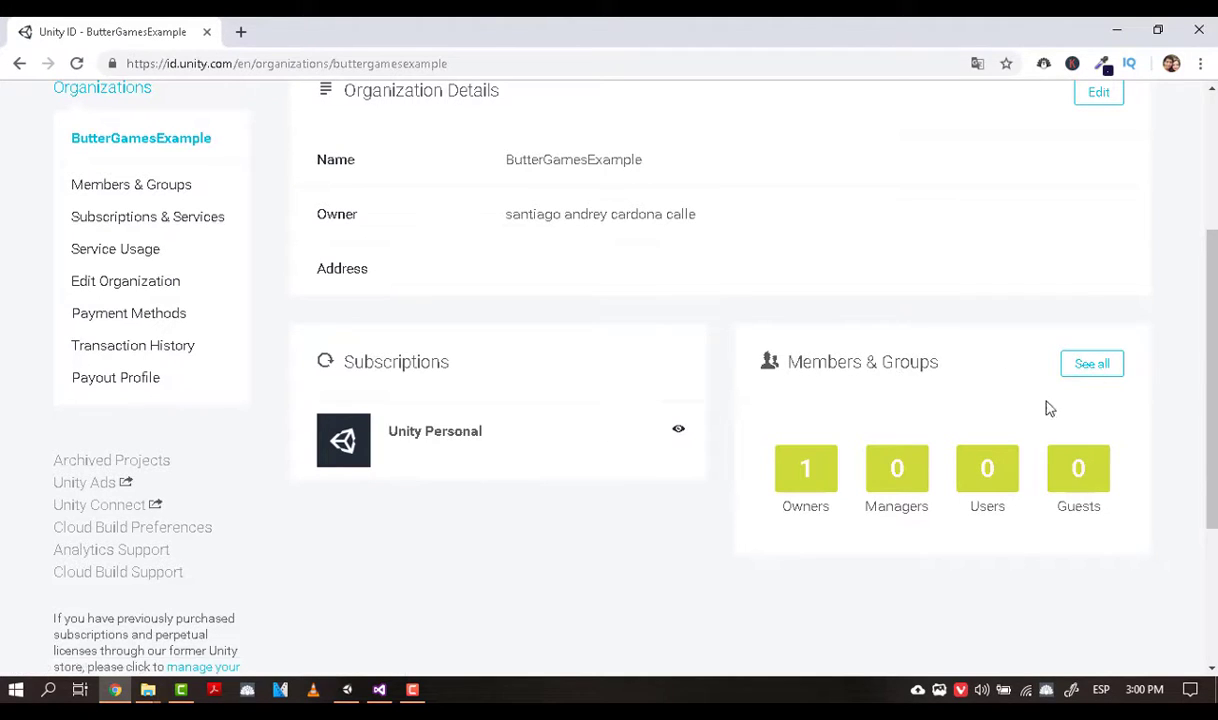
View all members and groups of the ButterGamesExample organization.
left_click(1079, 370)
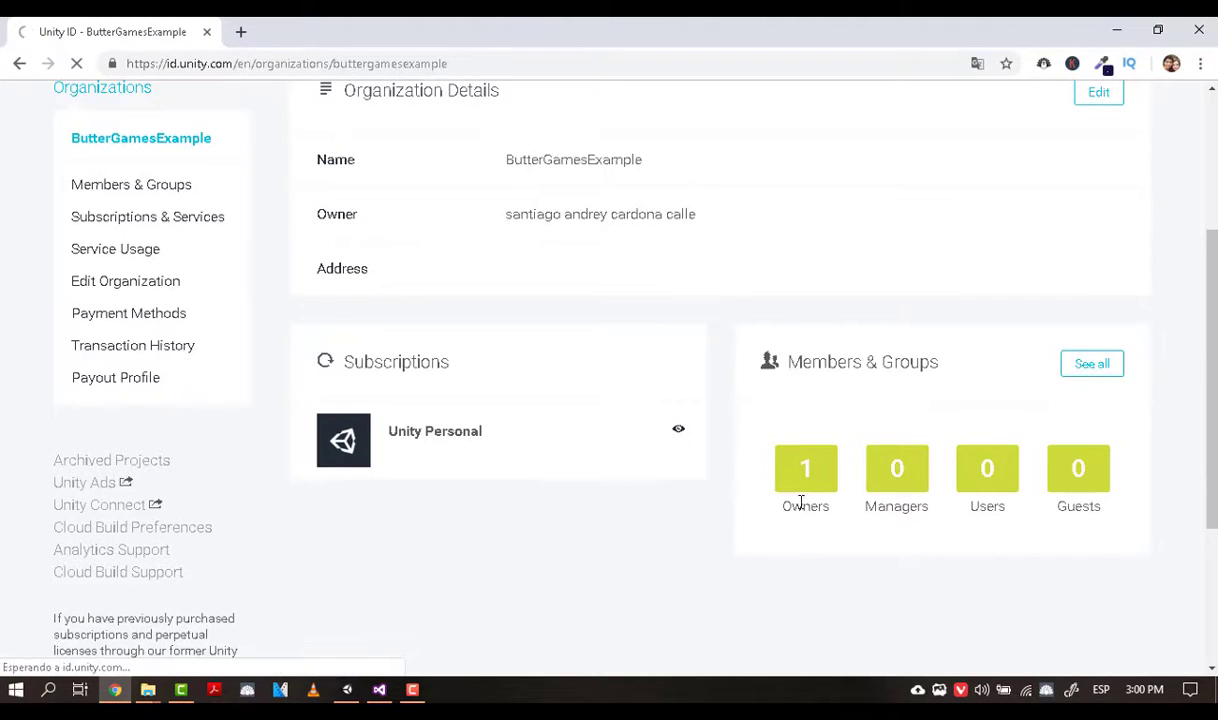
scroll(536, 427, "down", 3)
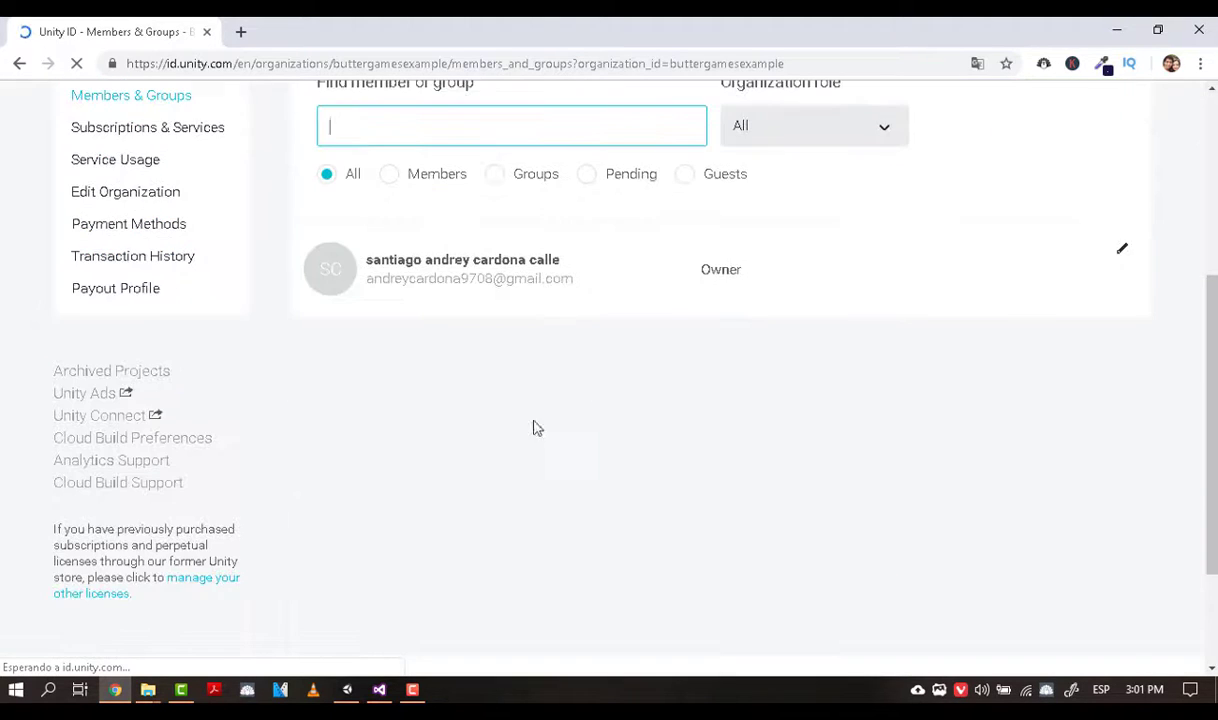
scroll(577, 283, "up", 2)
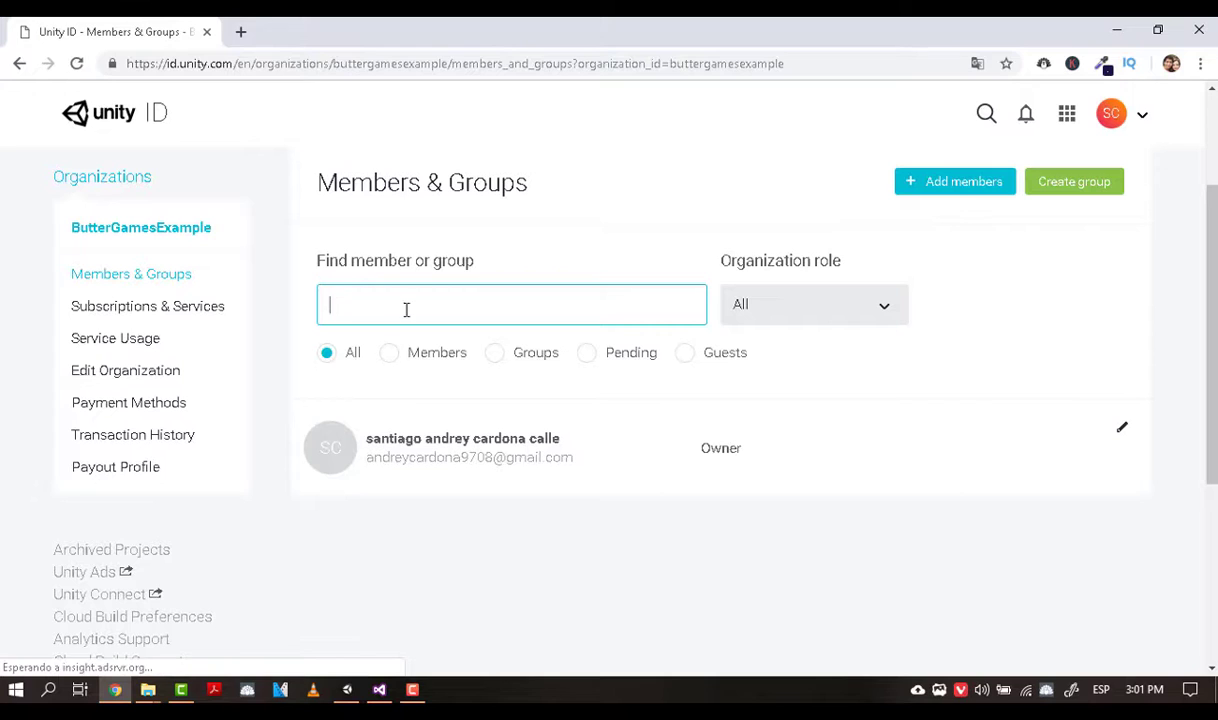
Review the Invite members form, then switch back to the Unity Editor.
left_click(951, 193)
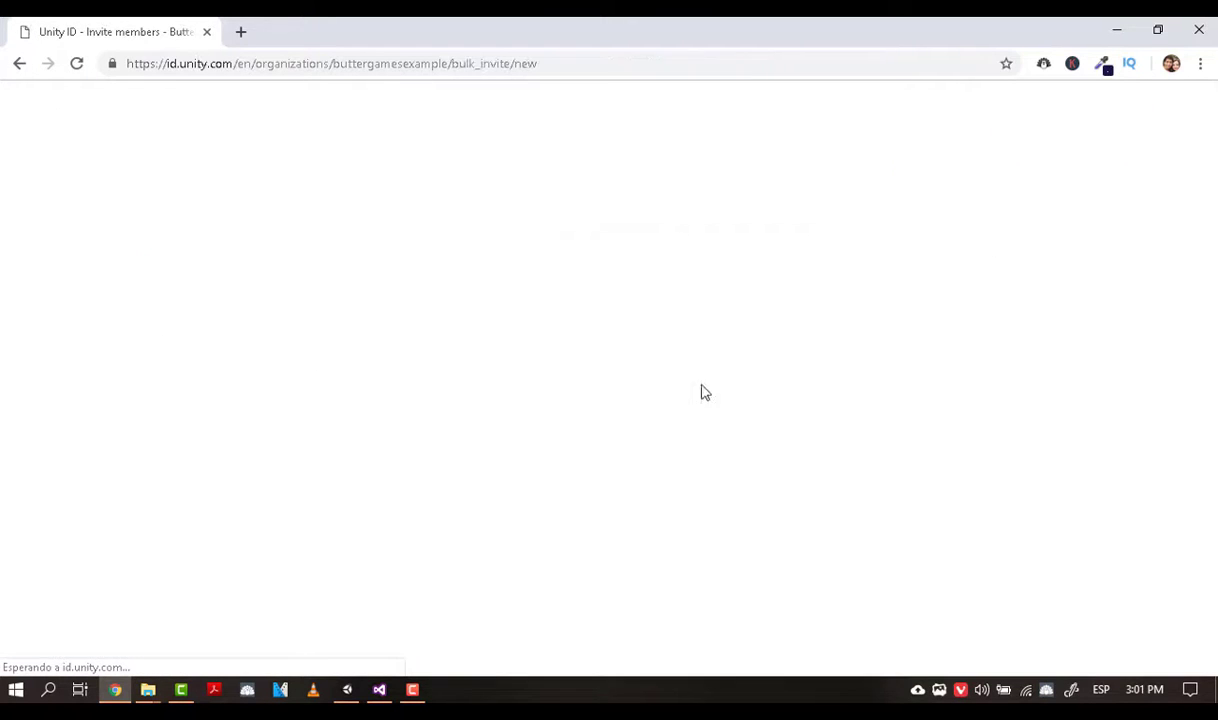
scroll(640, 350, "down", 1)
scroll(560, 350, "down", 3)
left_click(525, 264)
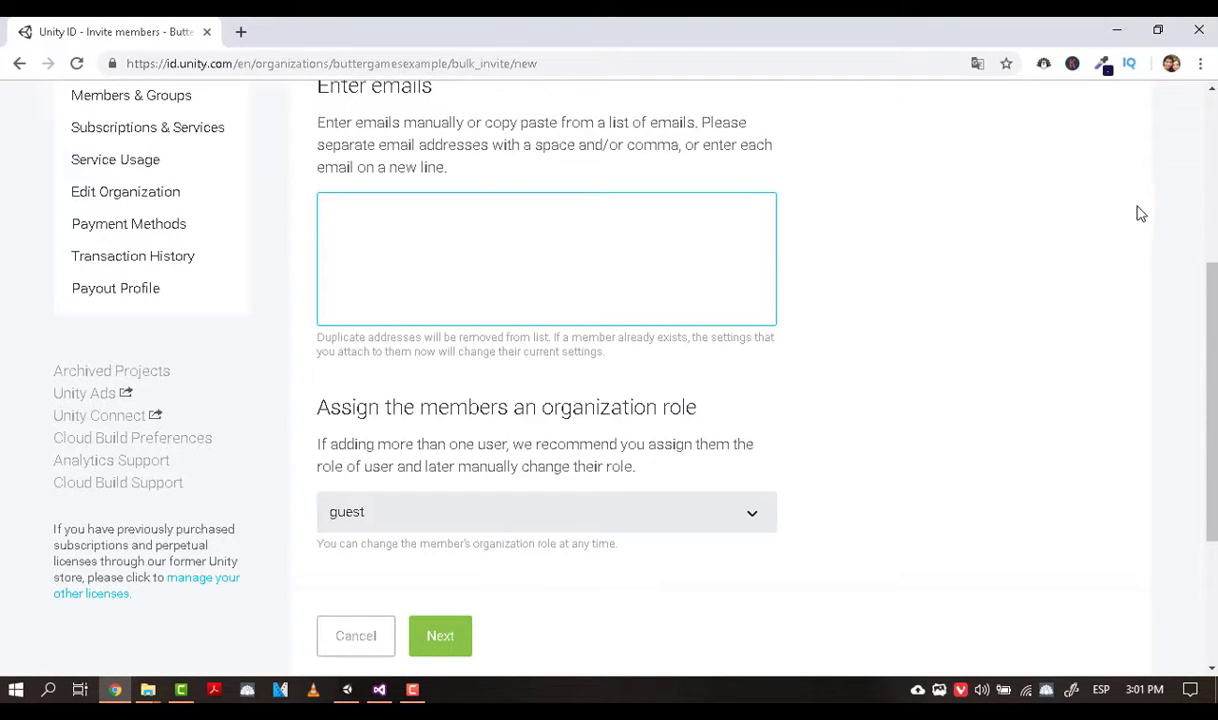
scroll(865, 416, "down", 3)
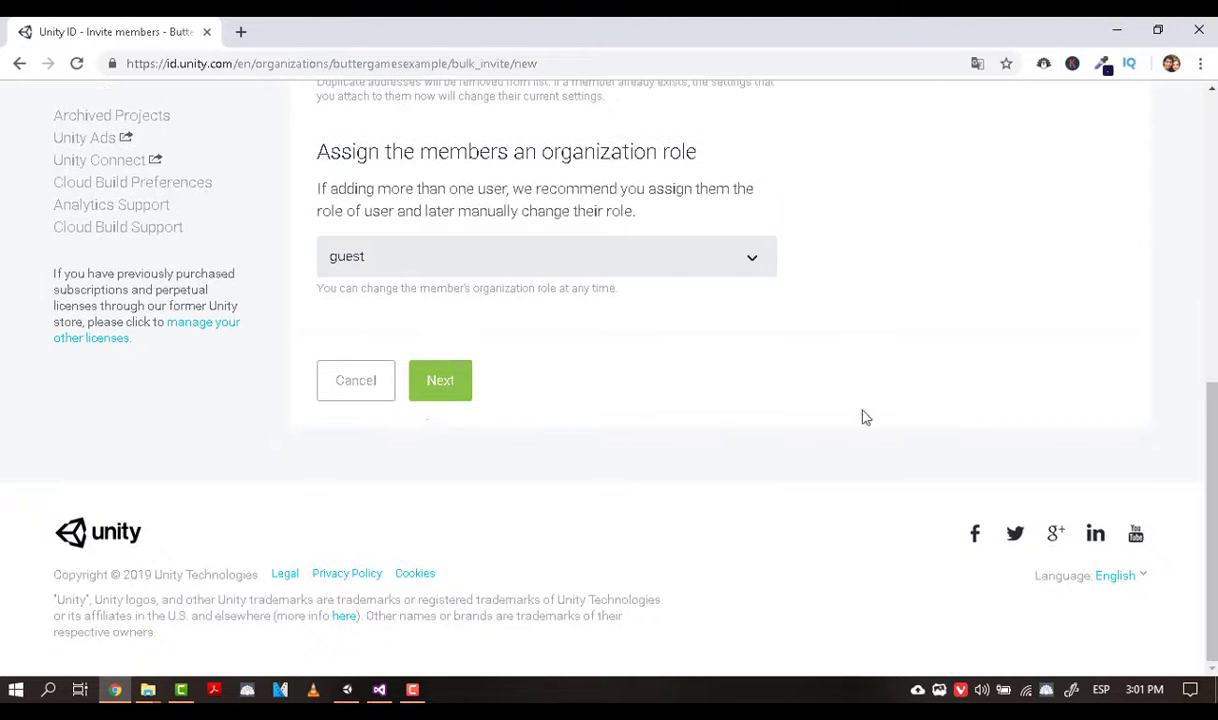
scroll(247, 160, "up", 5)
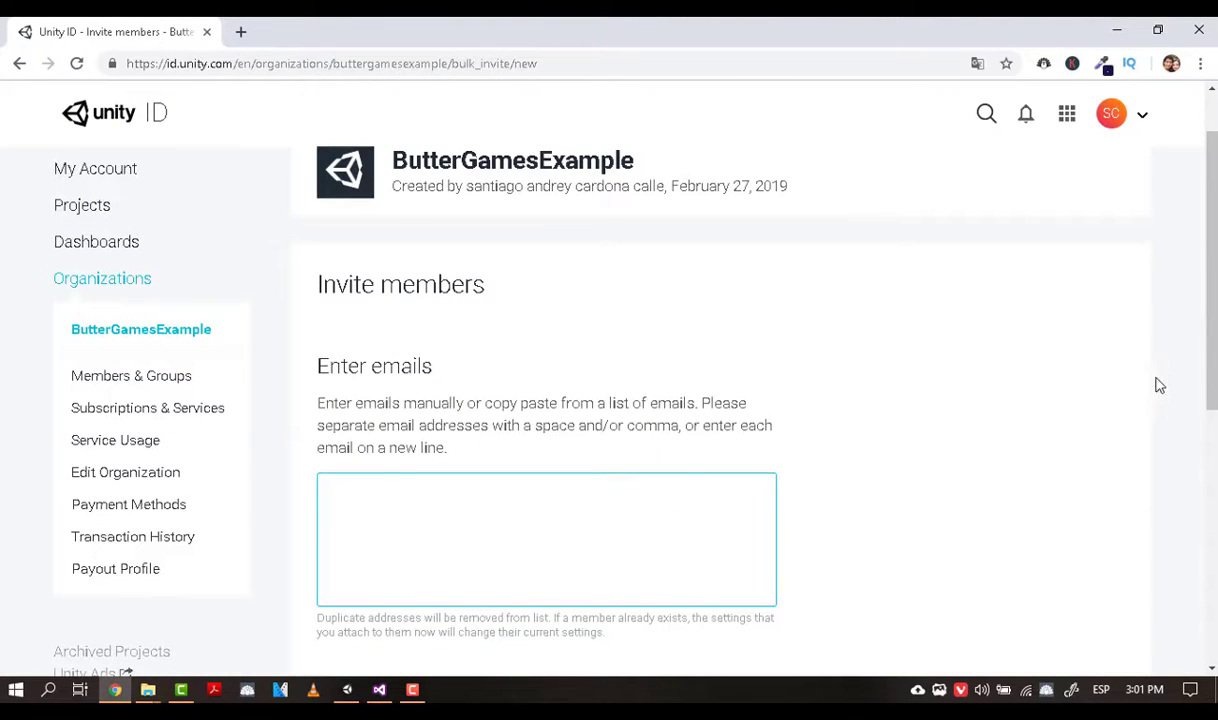
left_click_drag(1211, 404, 1205, 584)
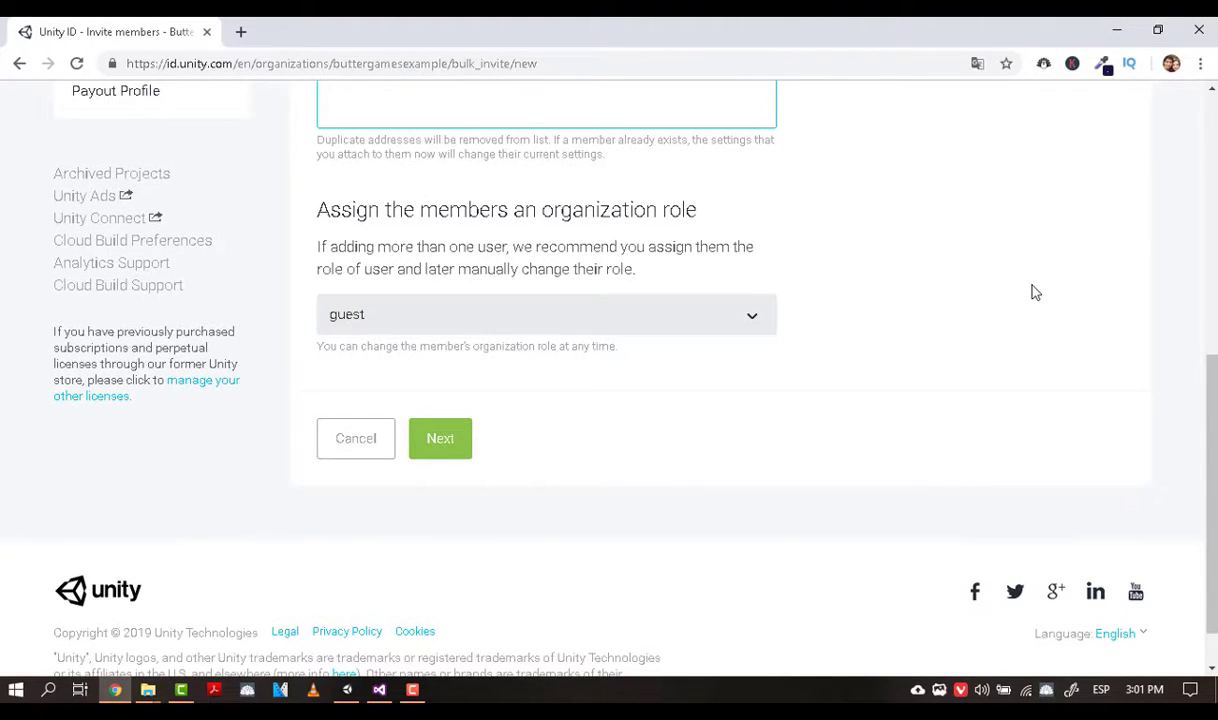
scroll(888, 380, "up", 5)
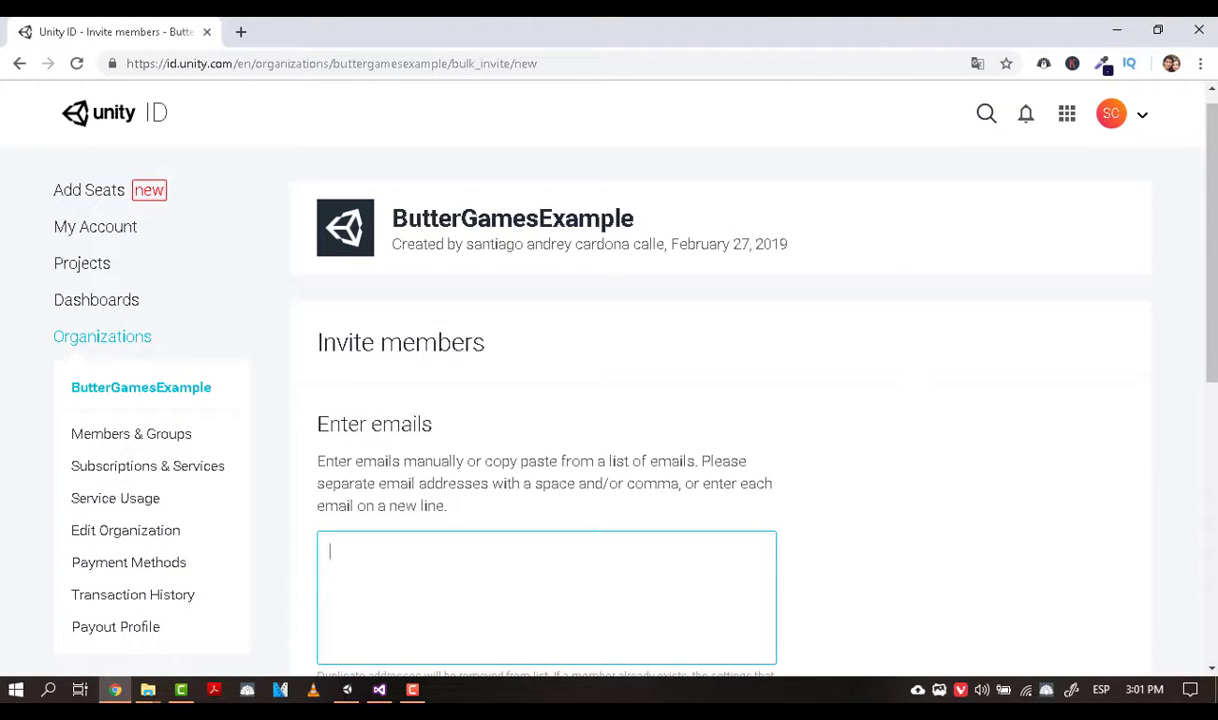
scroll(729, 394, "down", 4)
scroll(633, 372, "up", 2)
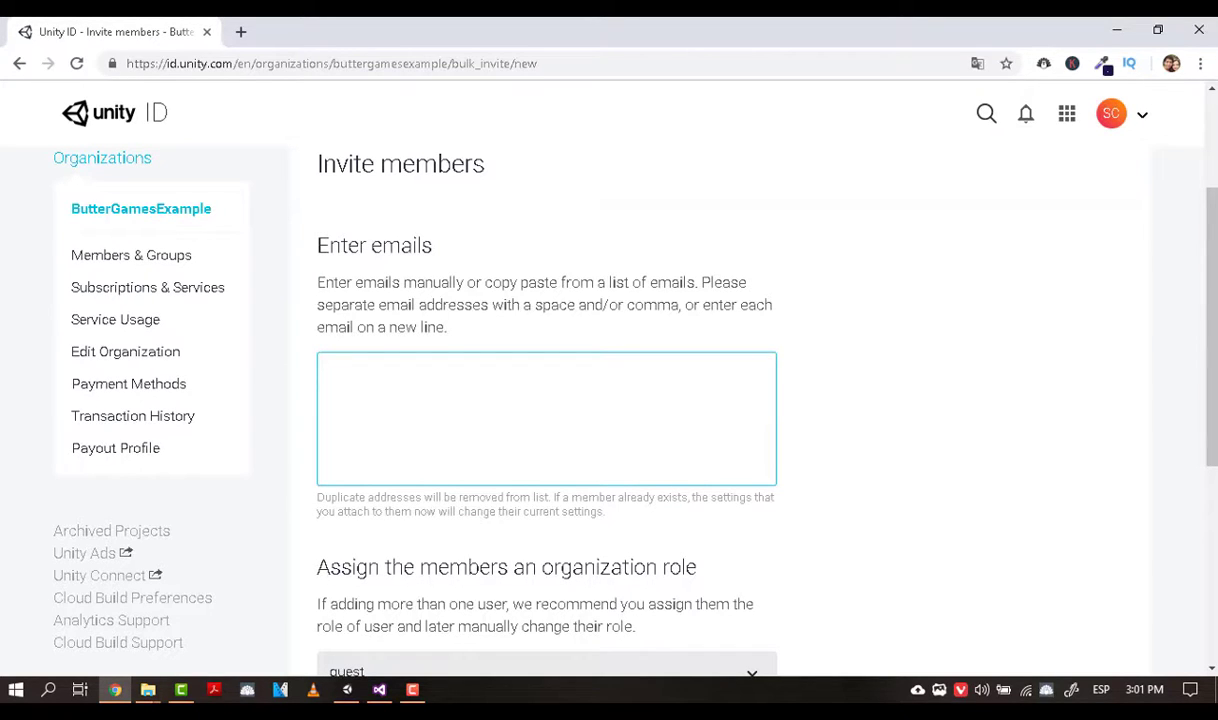
key("alt+Tab")
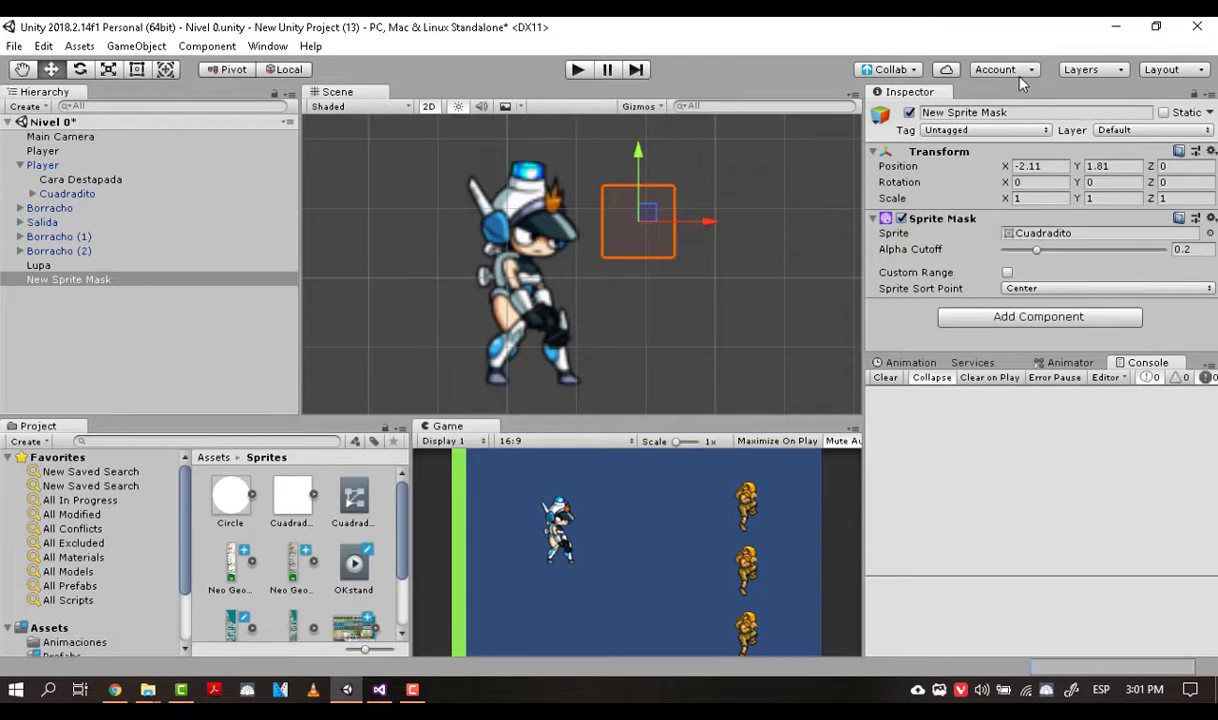
Check the editor's account menu, then open the Services window with Ctrl+0.
left_click(1021, 73)
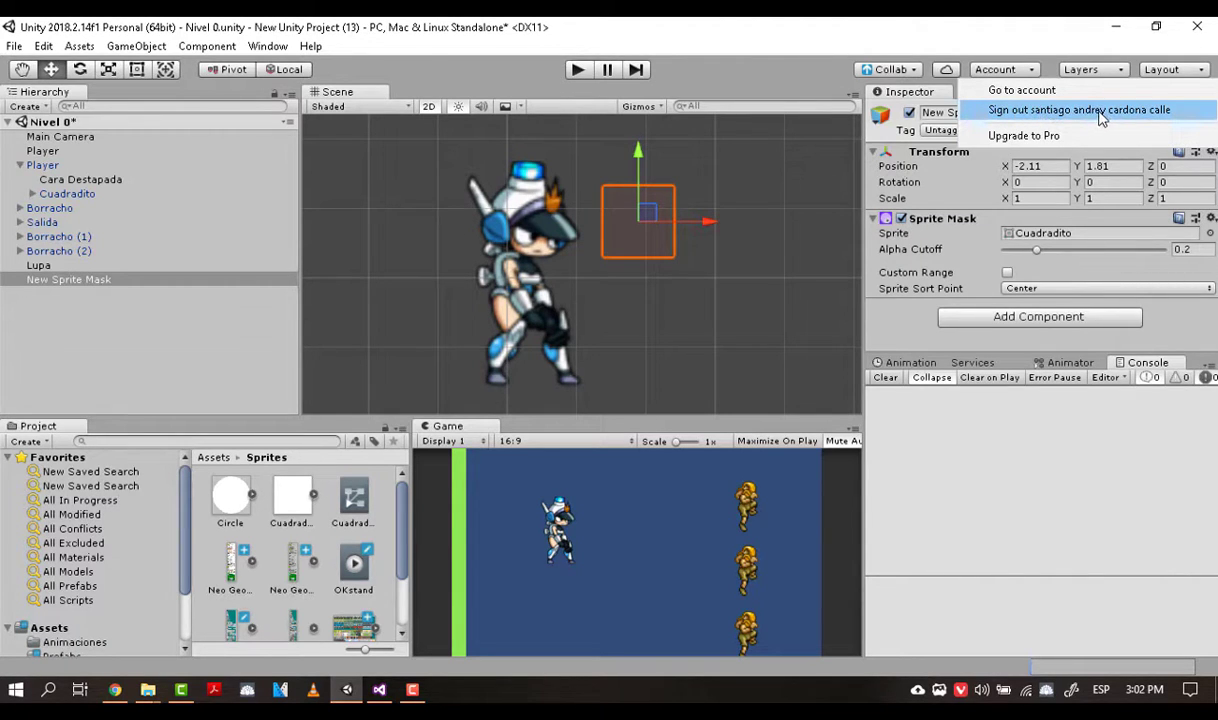
left_click(909, 315)
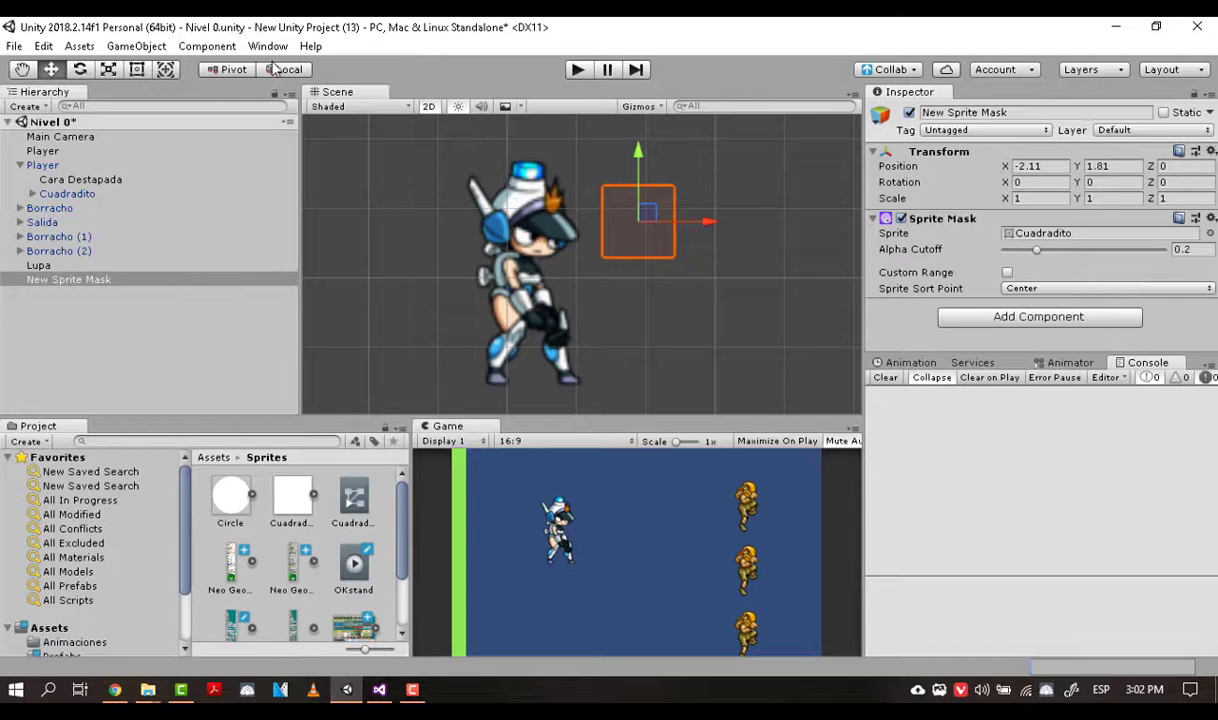
key("ctrl+0")
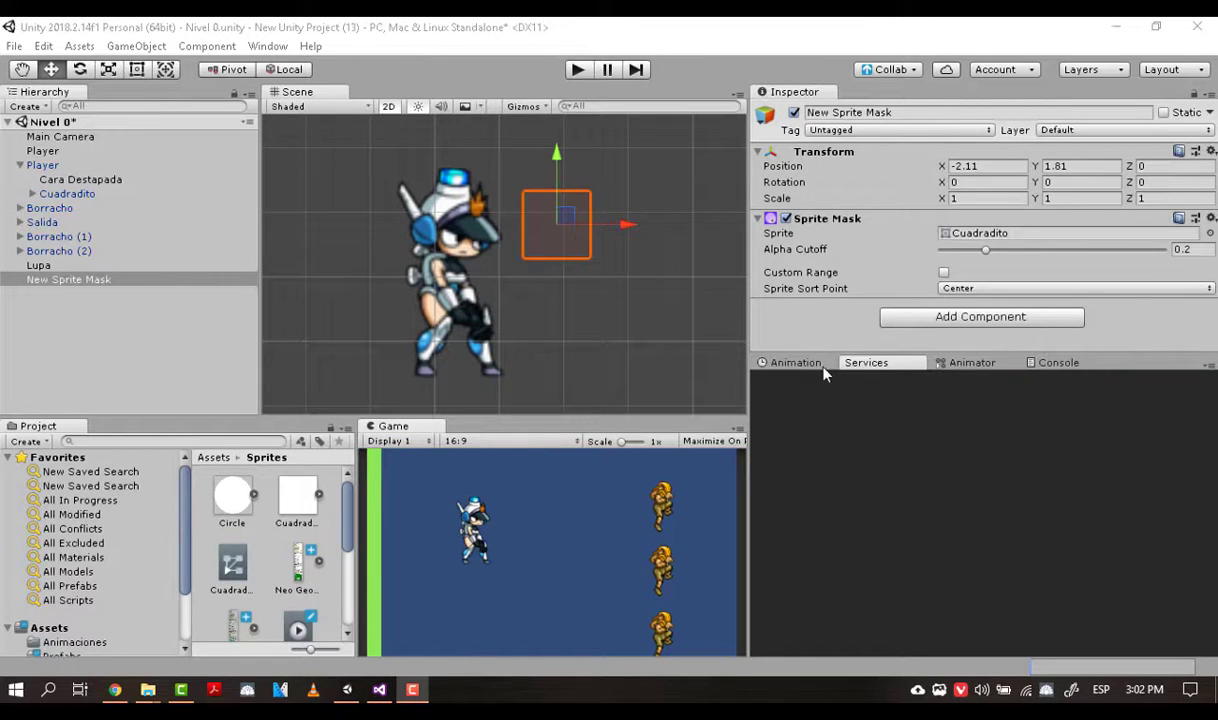
left_click(268, 47)
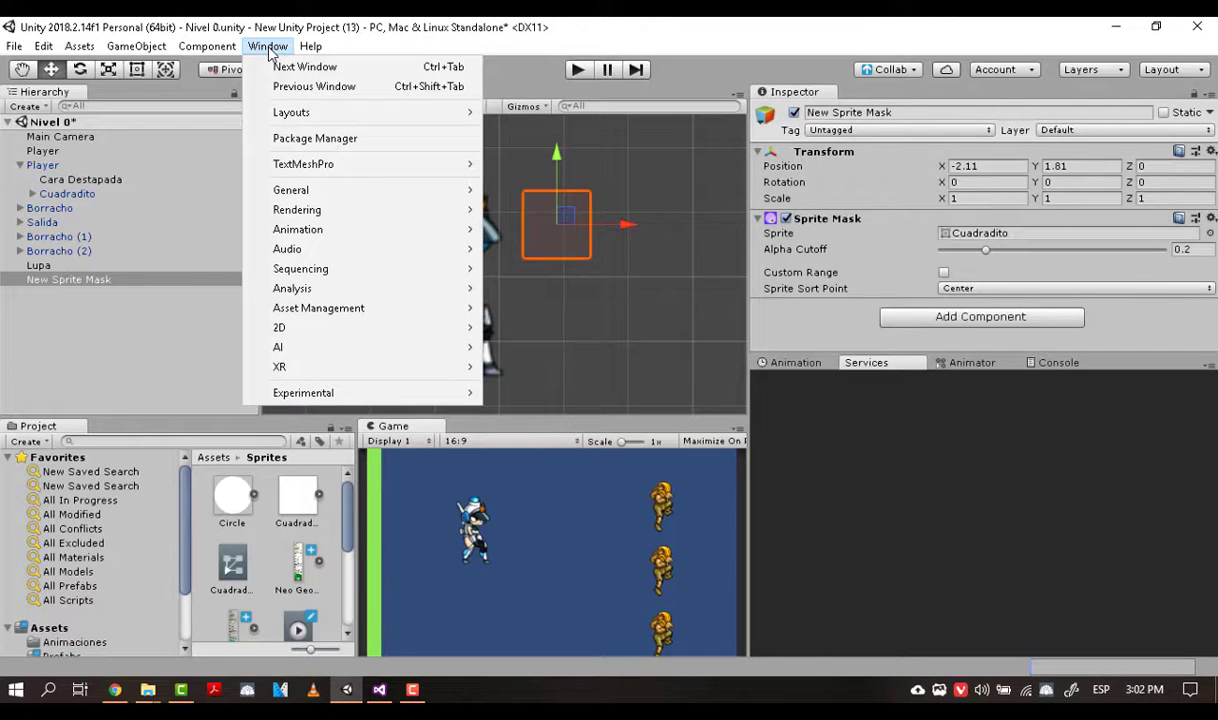
mouse_move(458, 193)
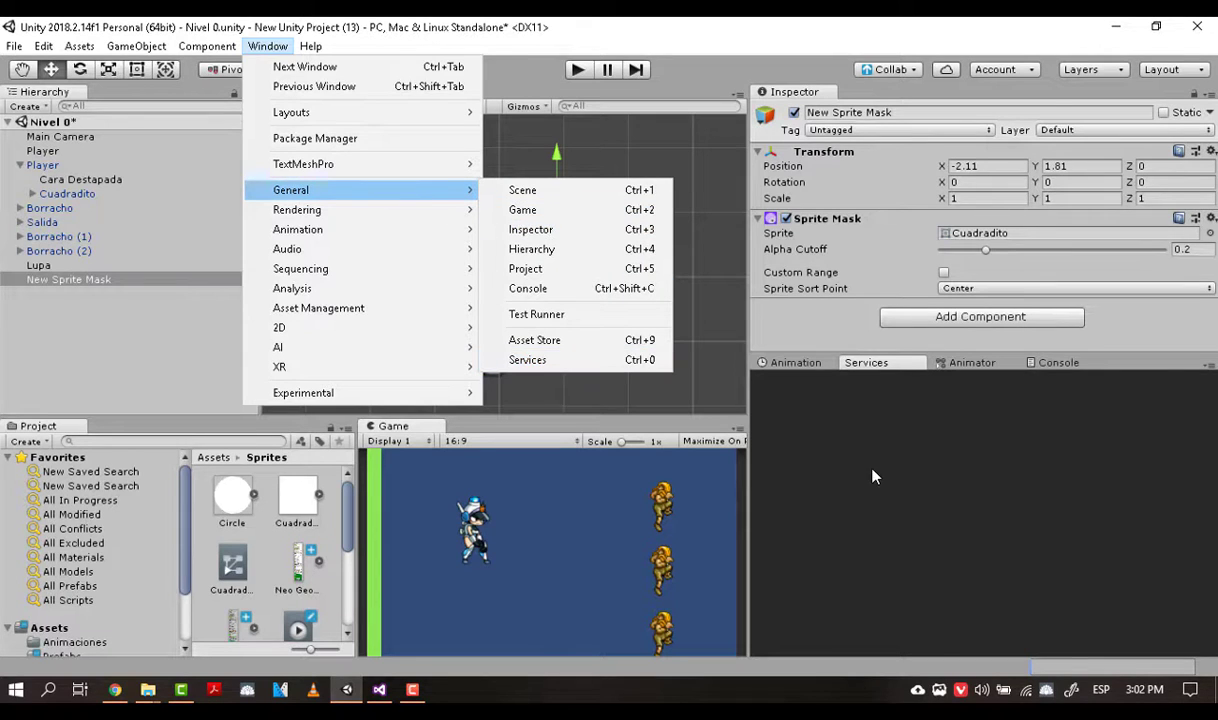
left_click(883, 378)
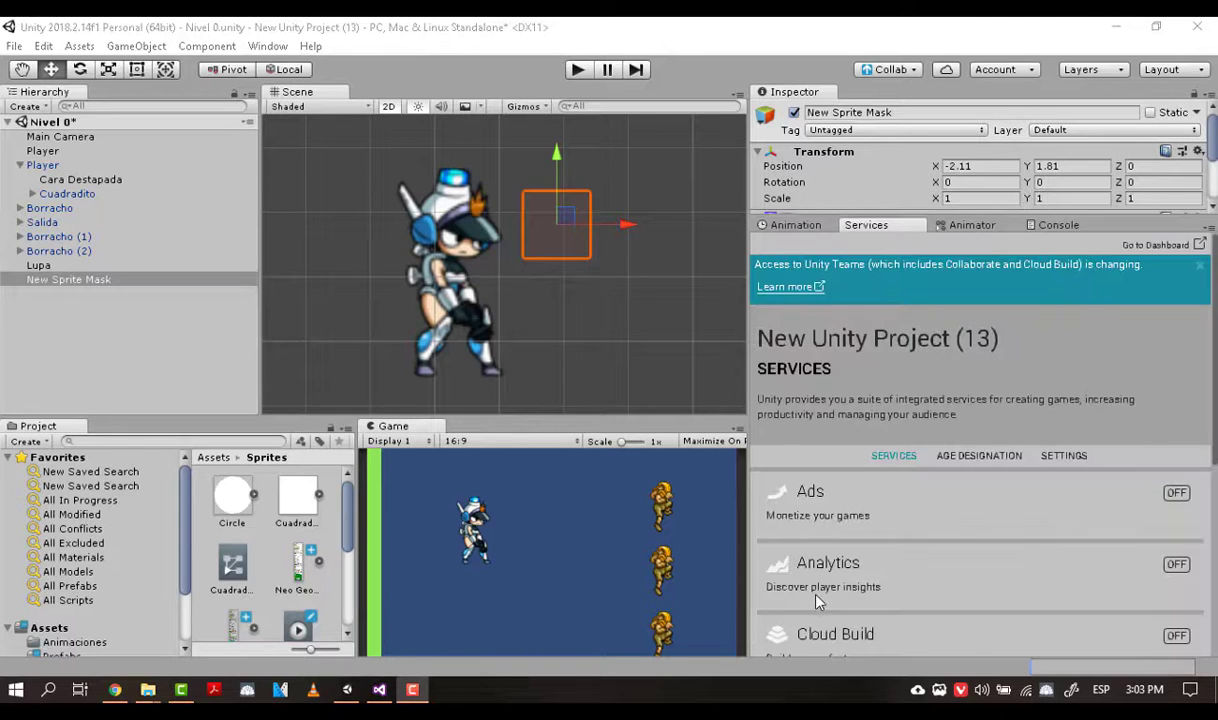
scroll(818, 595, "down", 1)
scroll(860, 440, "down", 3)
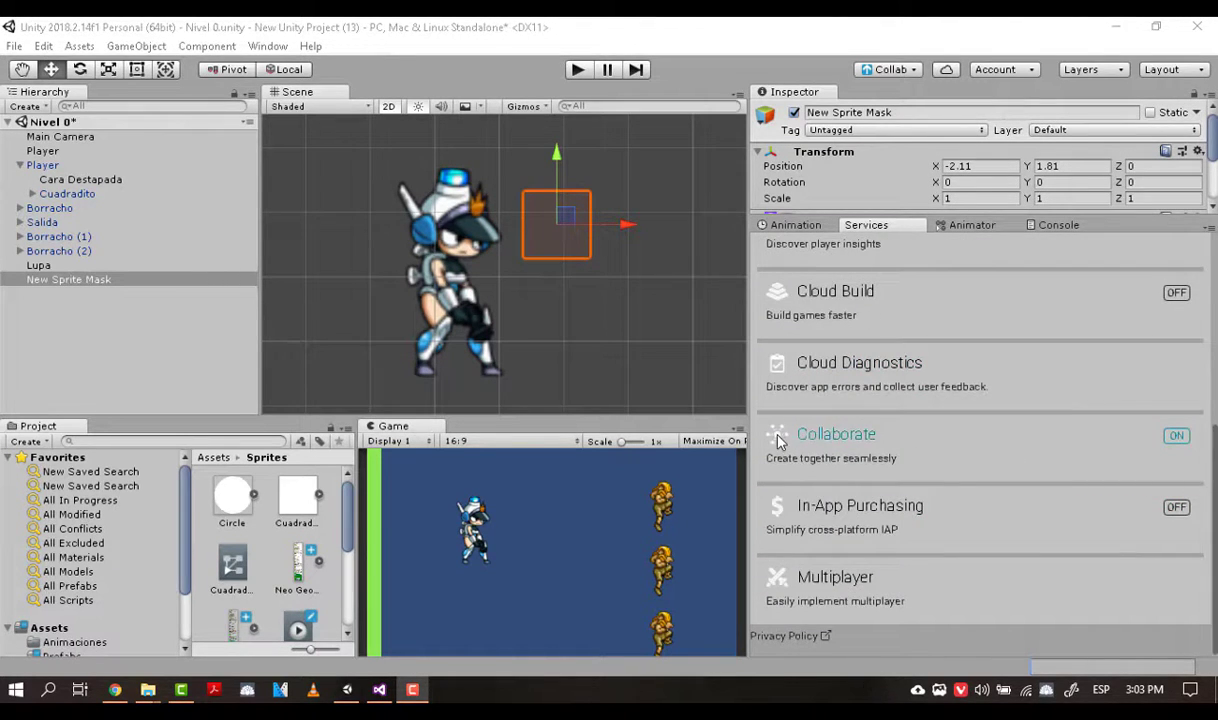
scroll(810, 500, "up", 2)
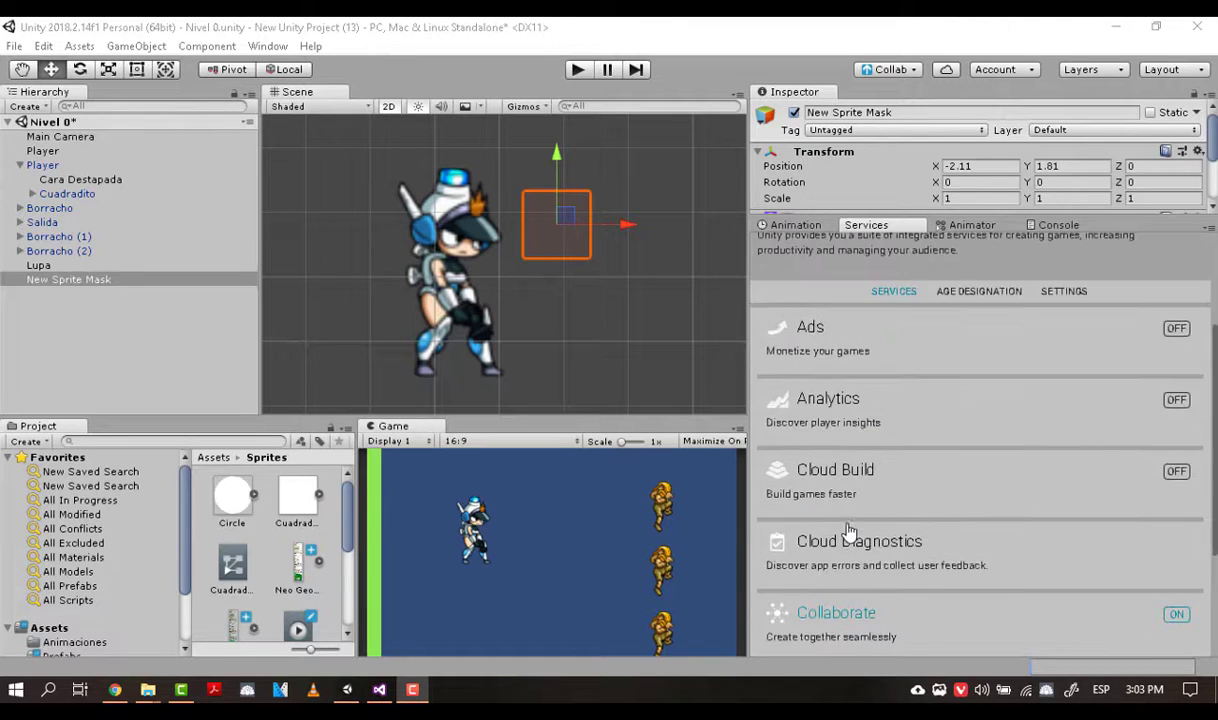
scroll(810, 500, "up", 1)
scroll(812, 440, "down", 1)
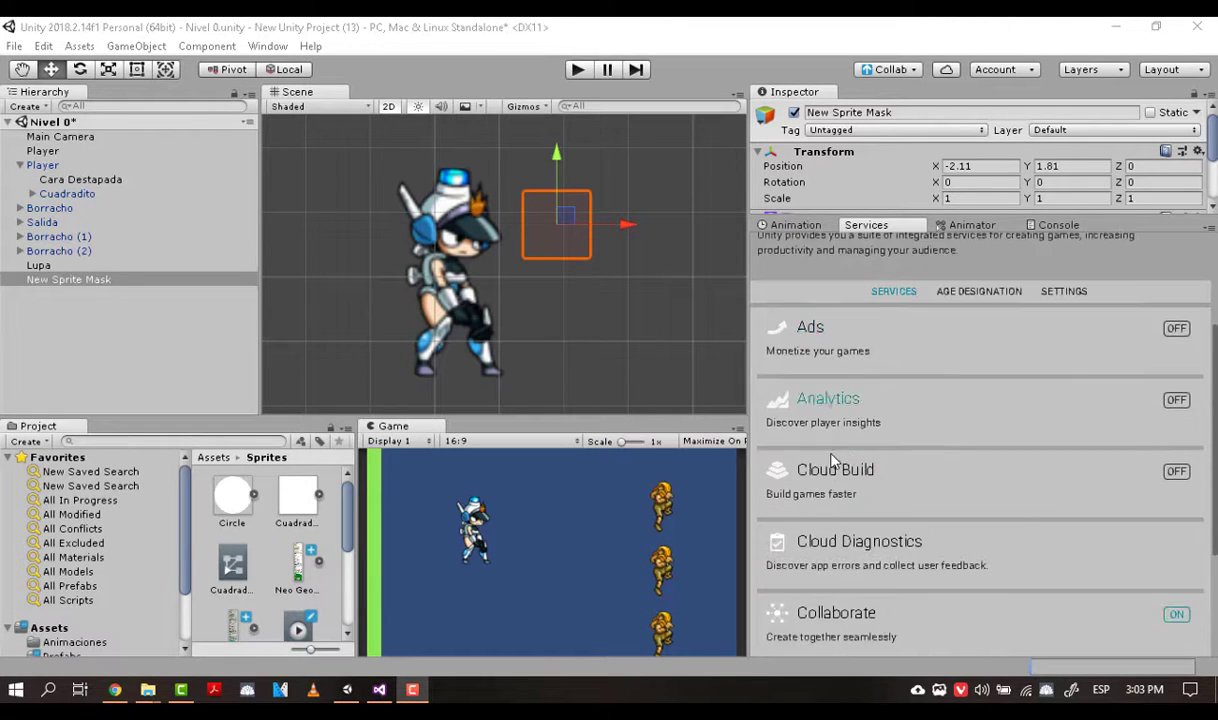
scroll(815, 520, "down", 2)
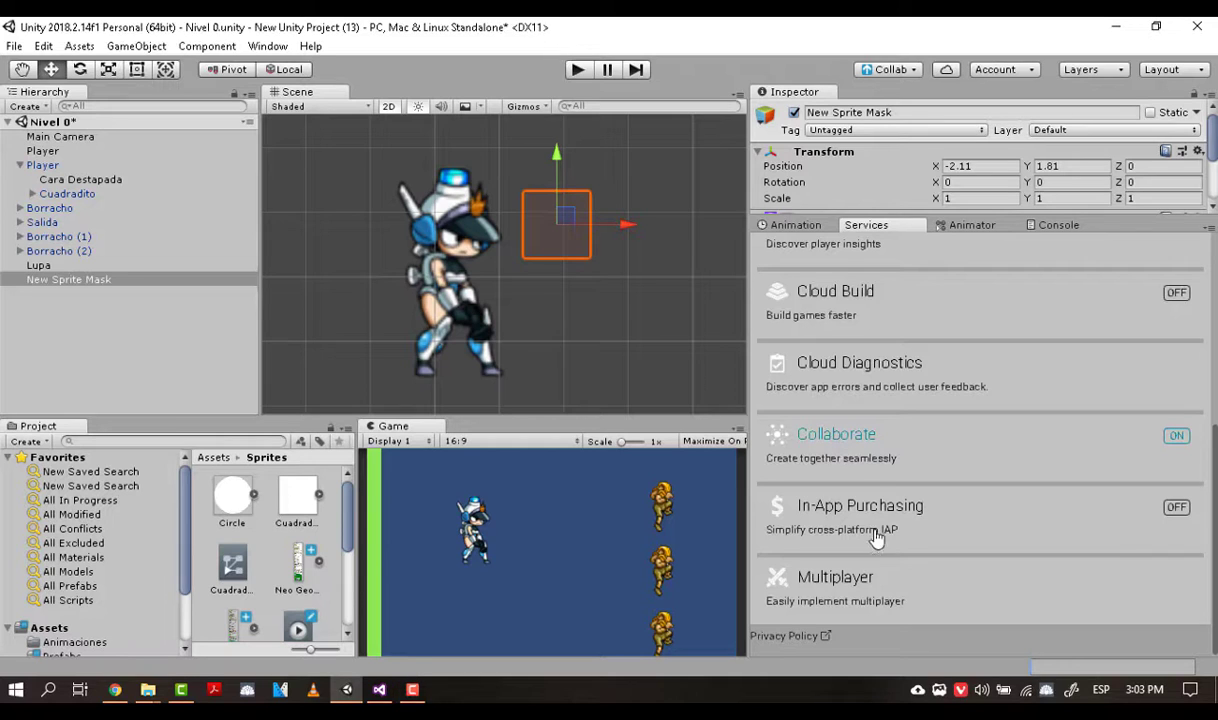
Open Collaborate in the Services window and switch it off, then back on.
left_click(850, 575)
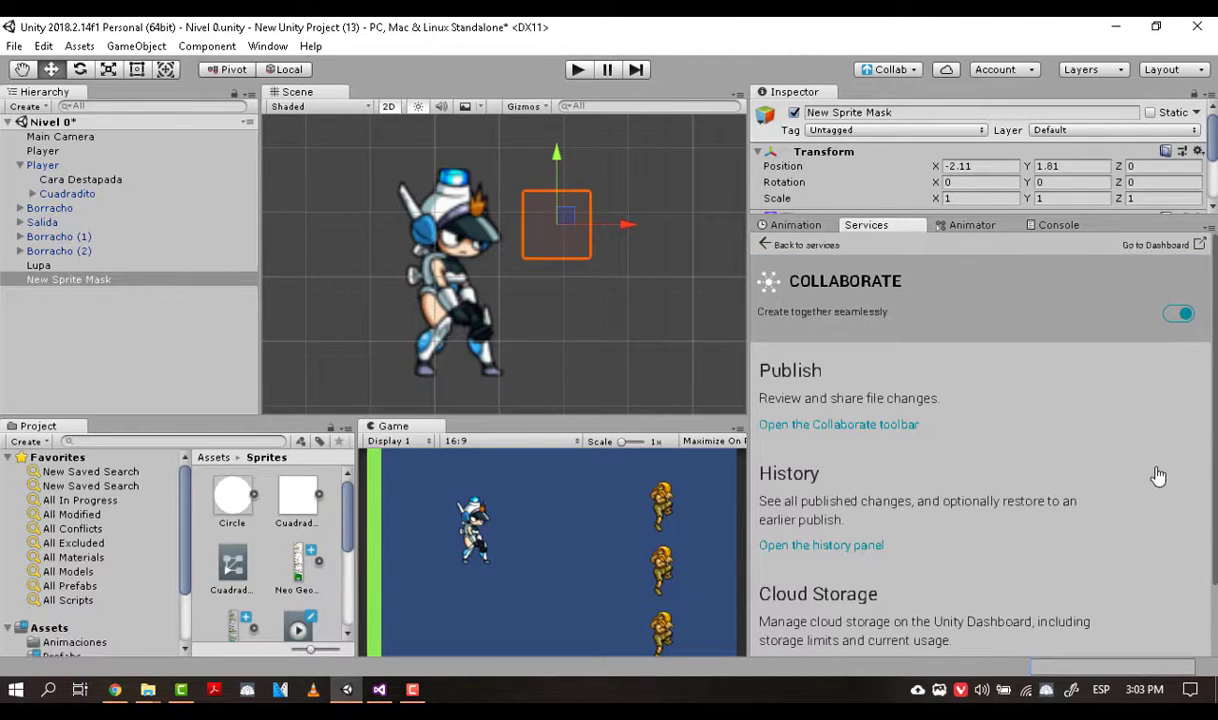
left_click(1181, 318)
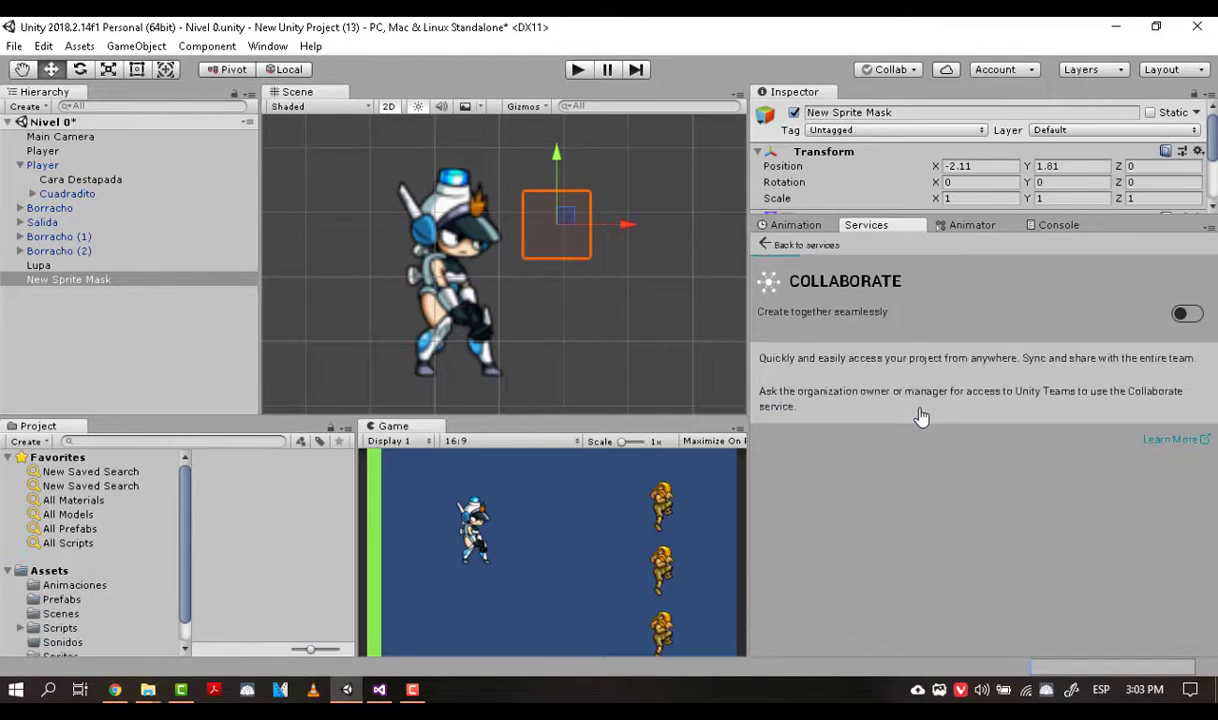
left_click(1187, 315)
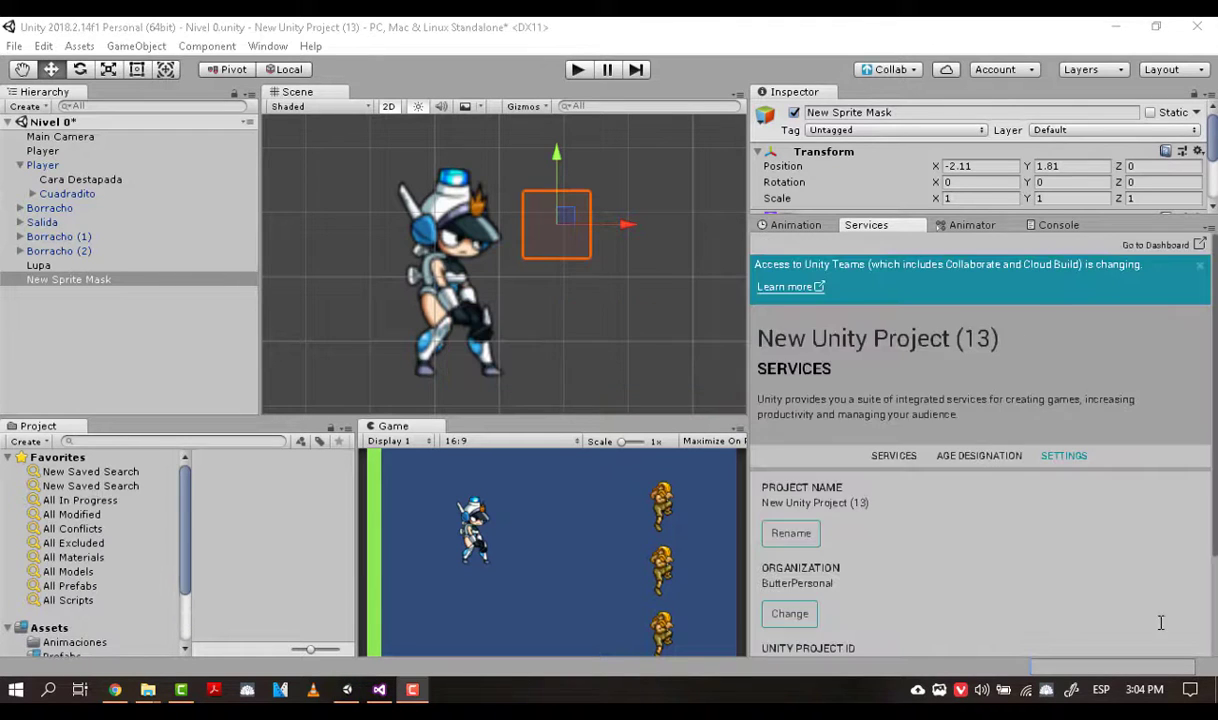
Show the project Settings with its name, ButterPersonal organization, project ID and members.
scroll(840, 529, "down", 3)
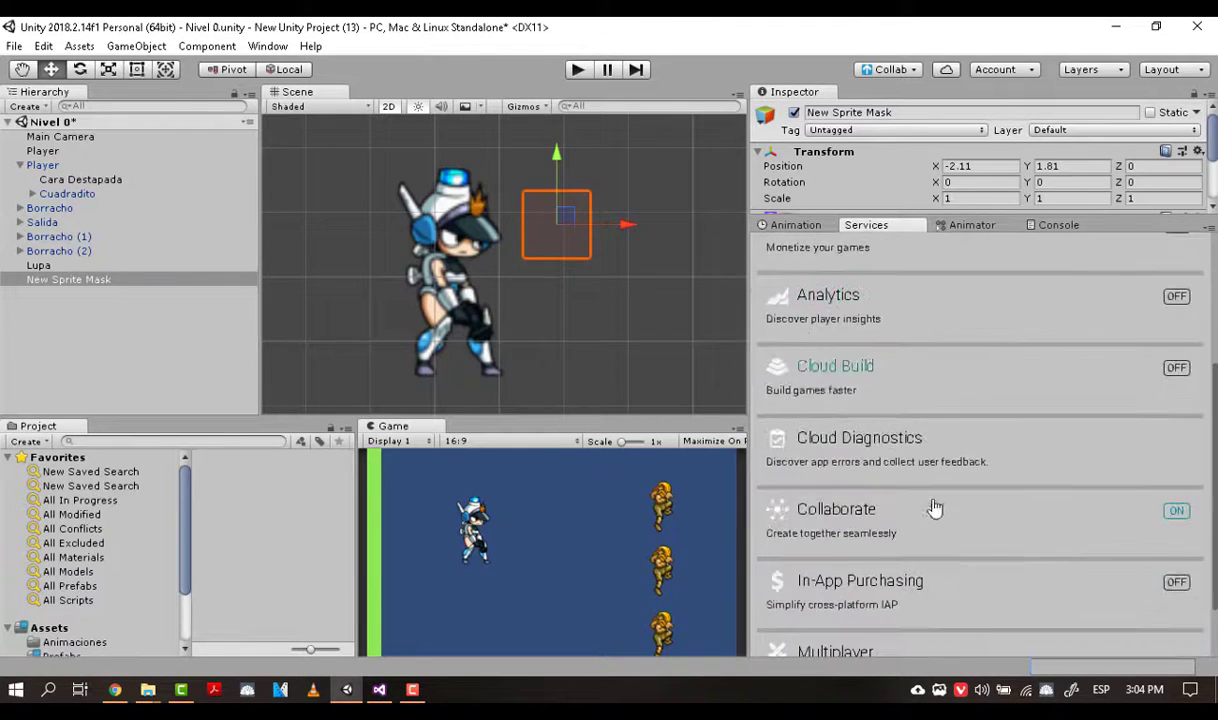
scroll(1065, 245, "up", 3)
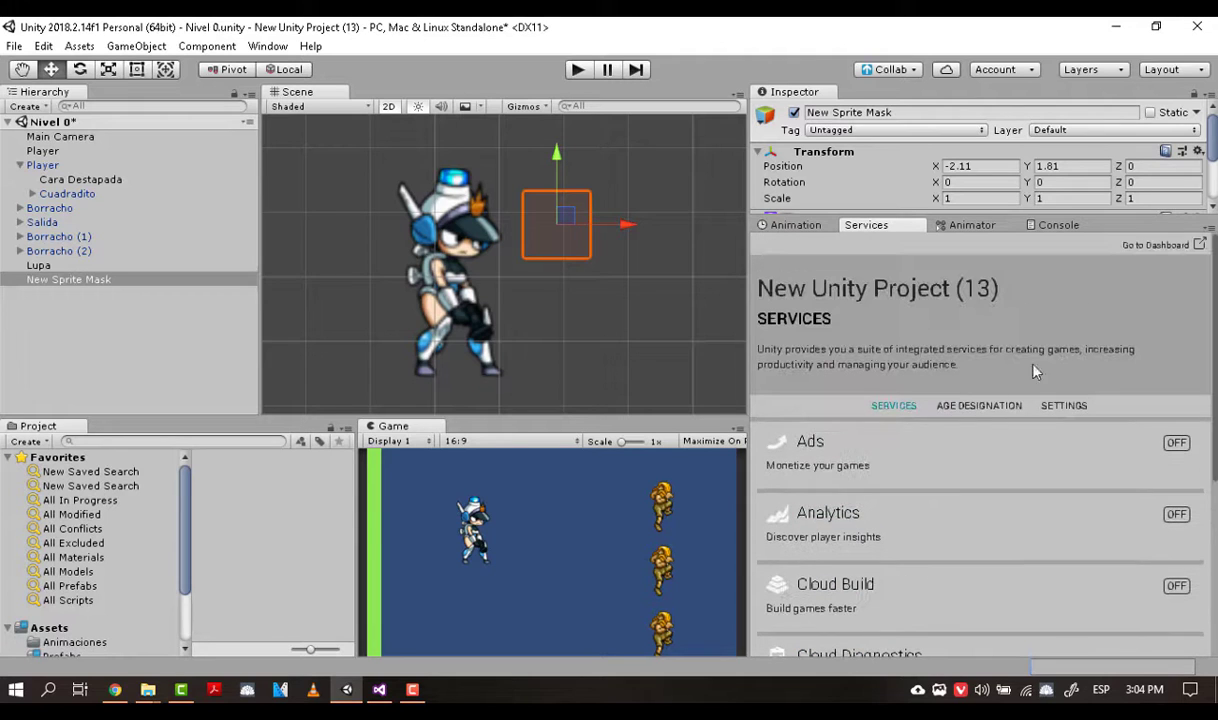
left_click(1065, 407)
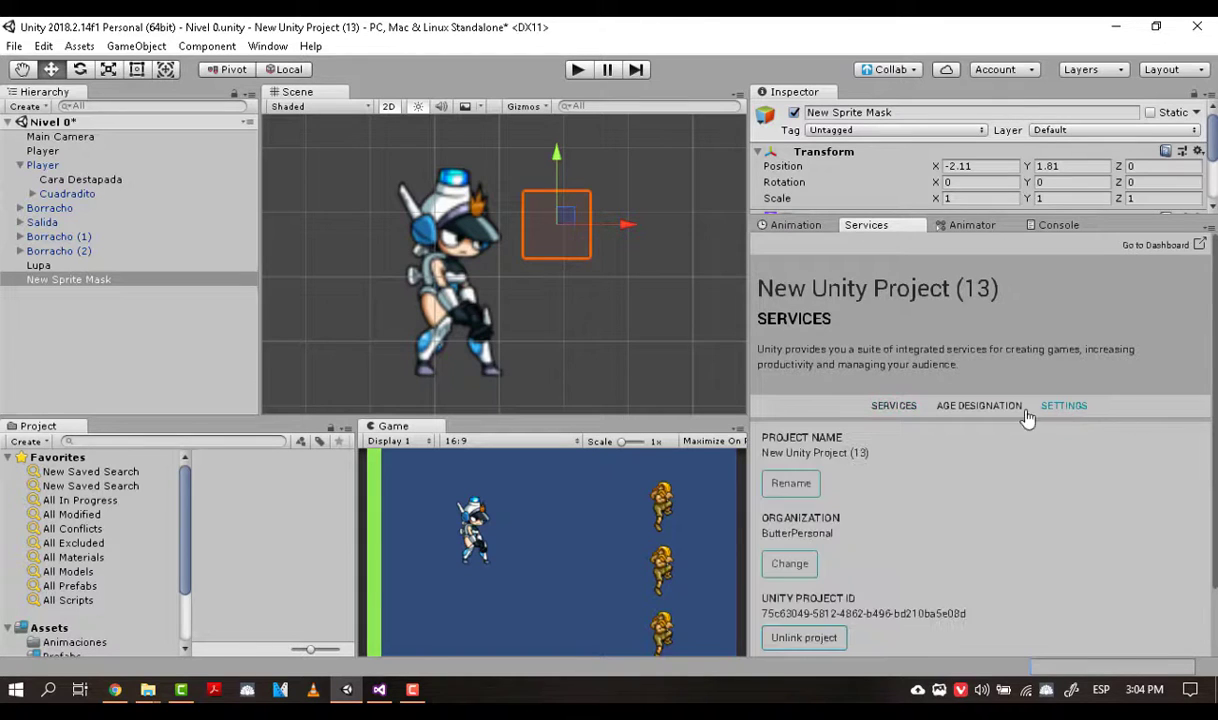
scroll(977, 449, "down", 2)
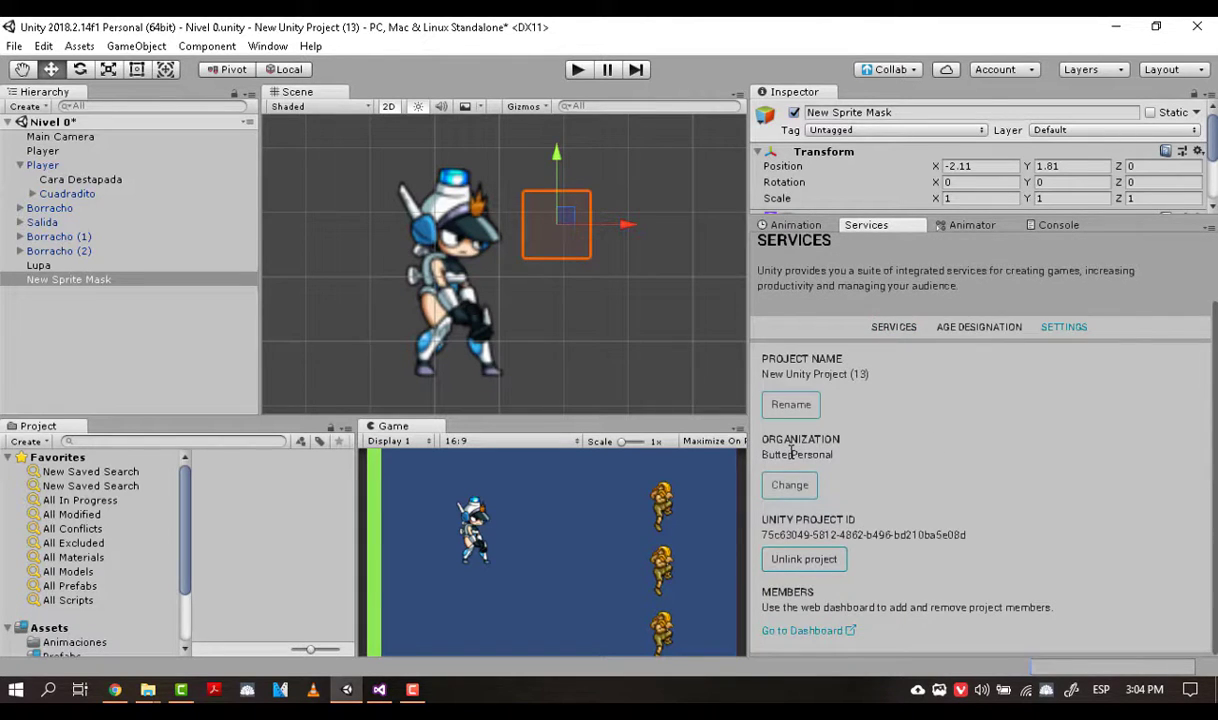
left_click(896, 337)
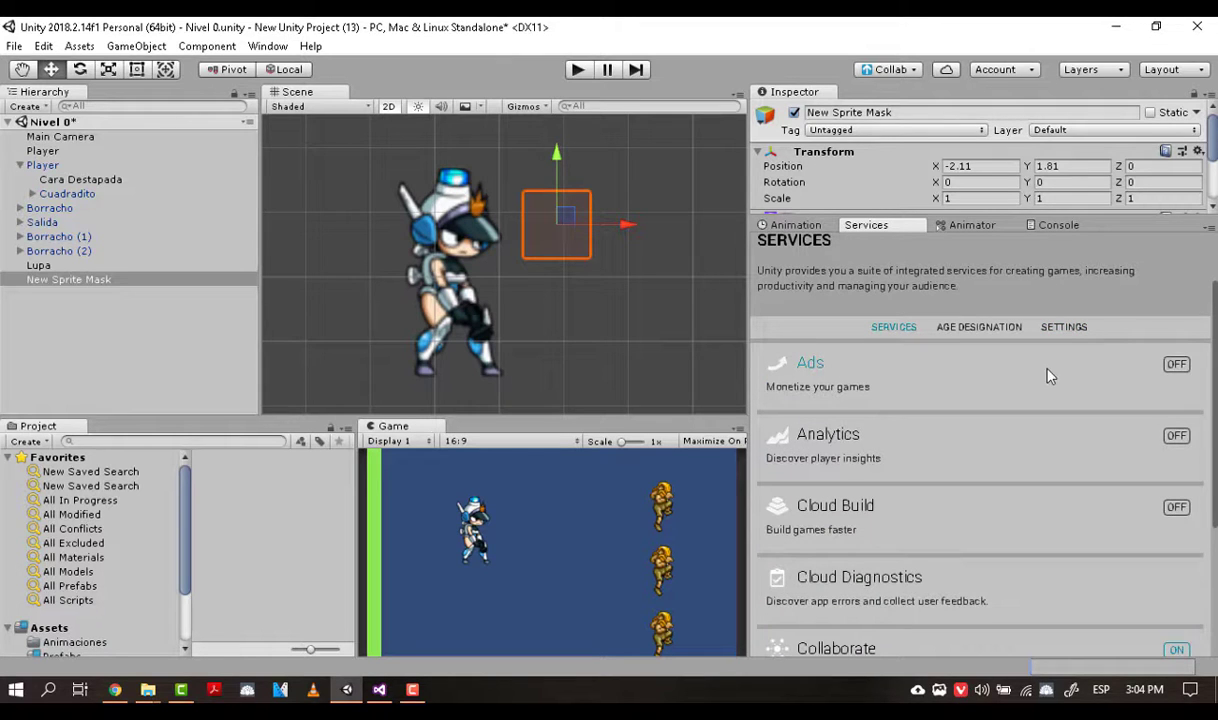
left_click(1064, 329)
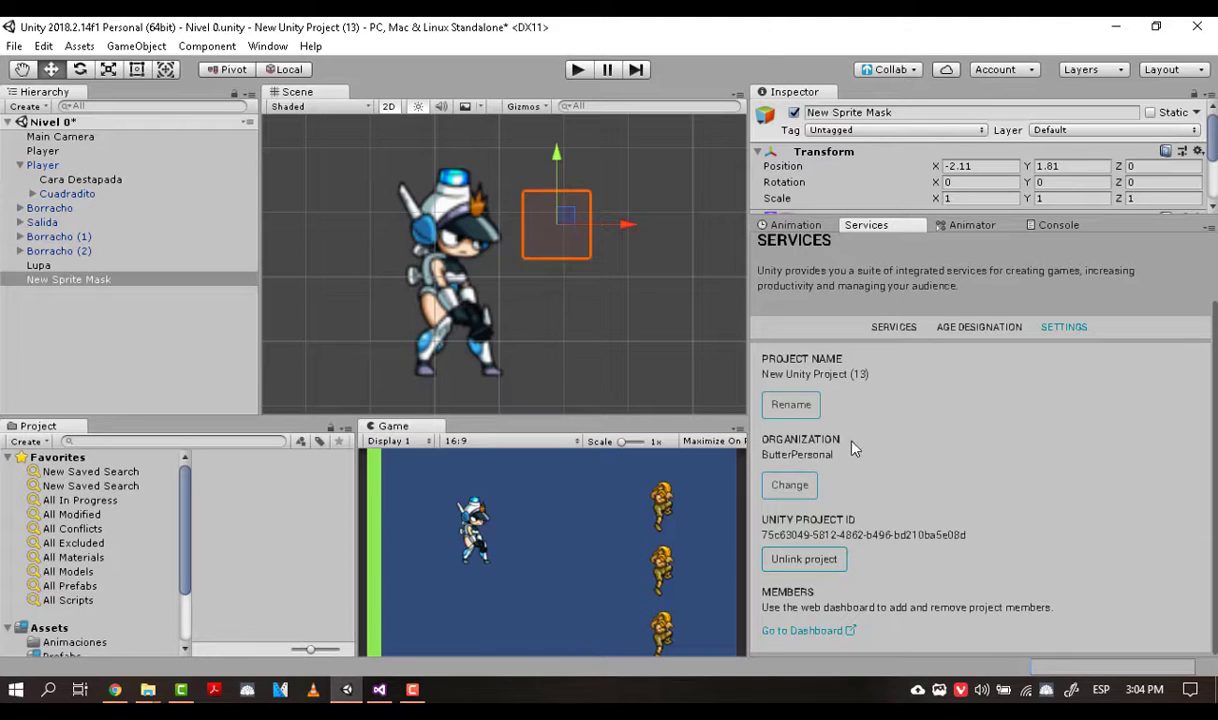
Open the organization list under Change and close it, keeping ButterPersonal.
left_click(804, 489)
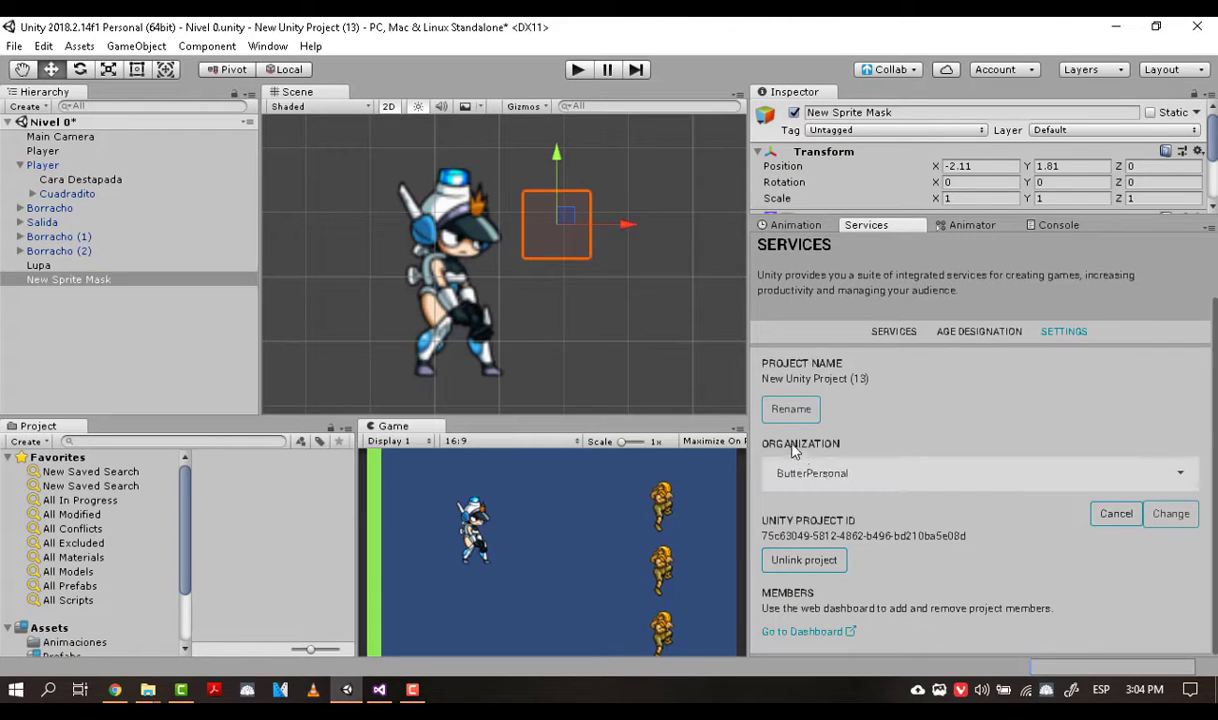
left_click(1105, 480)
scroll(933, 511, "down", 1)
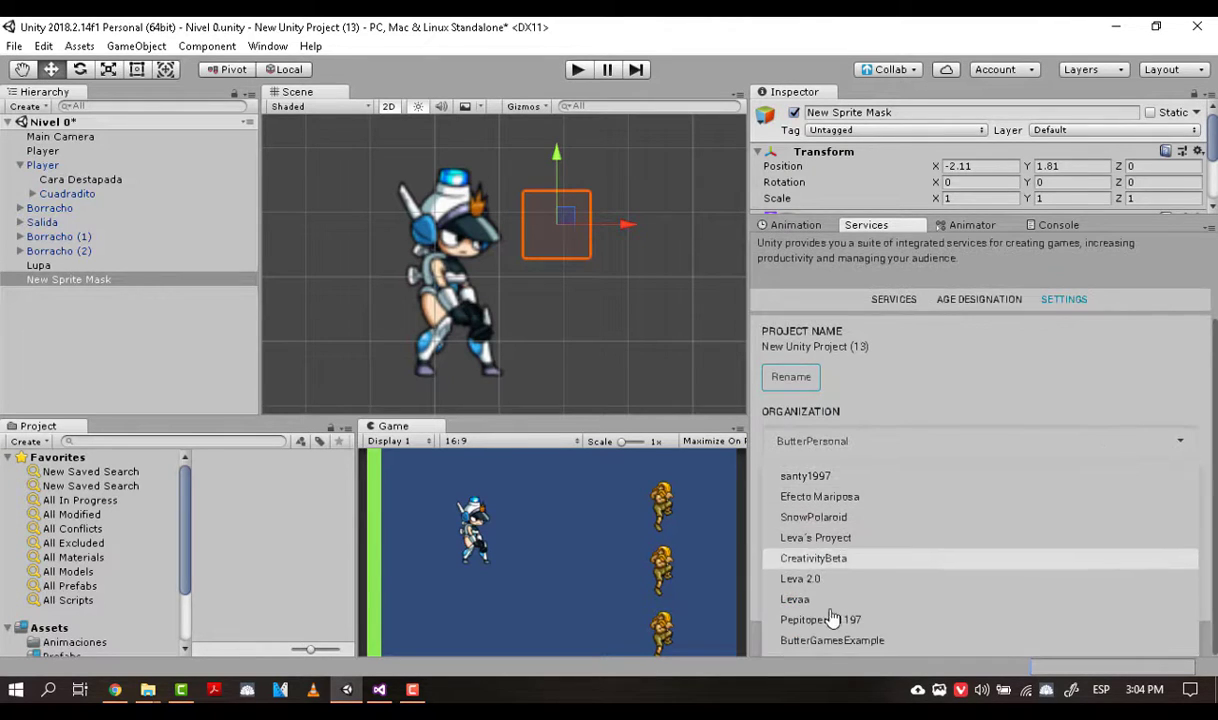
left_click(1115, 450)
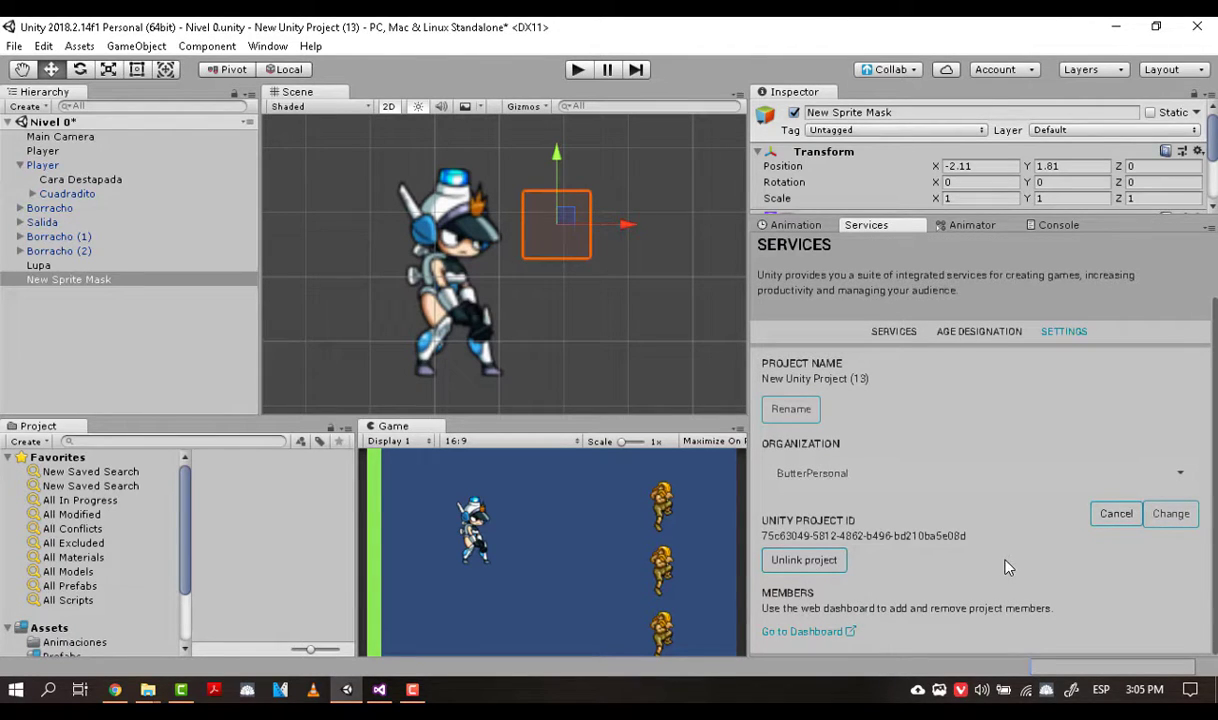
Cancel the organization change, widen the scene views, and review the 14 pending Collab changes.
left_click(893, 405)
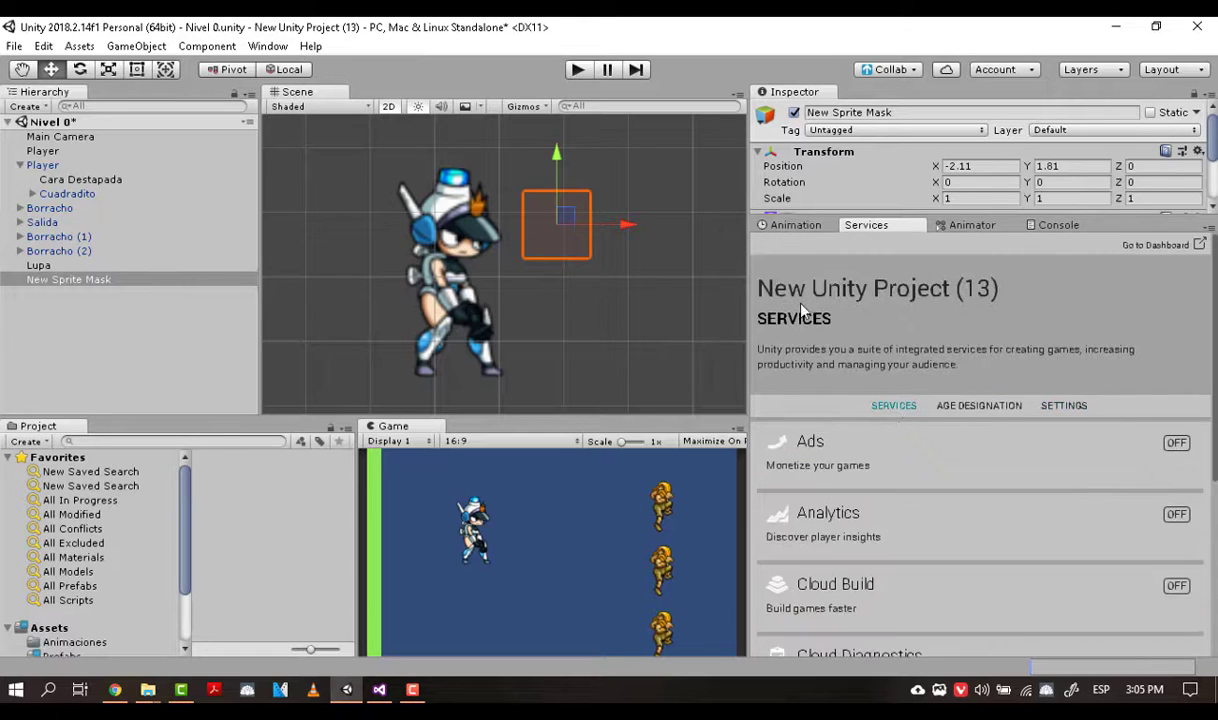
left_click_drag(748, 285, 918, 285)
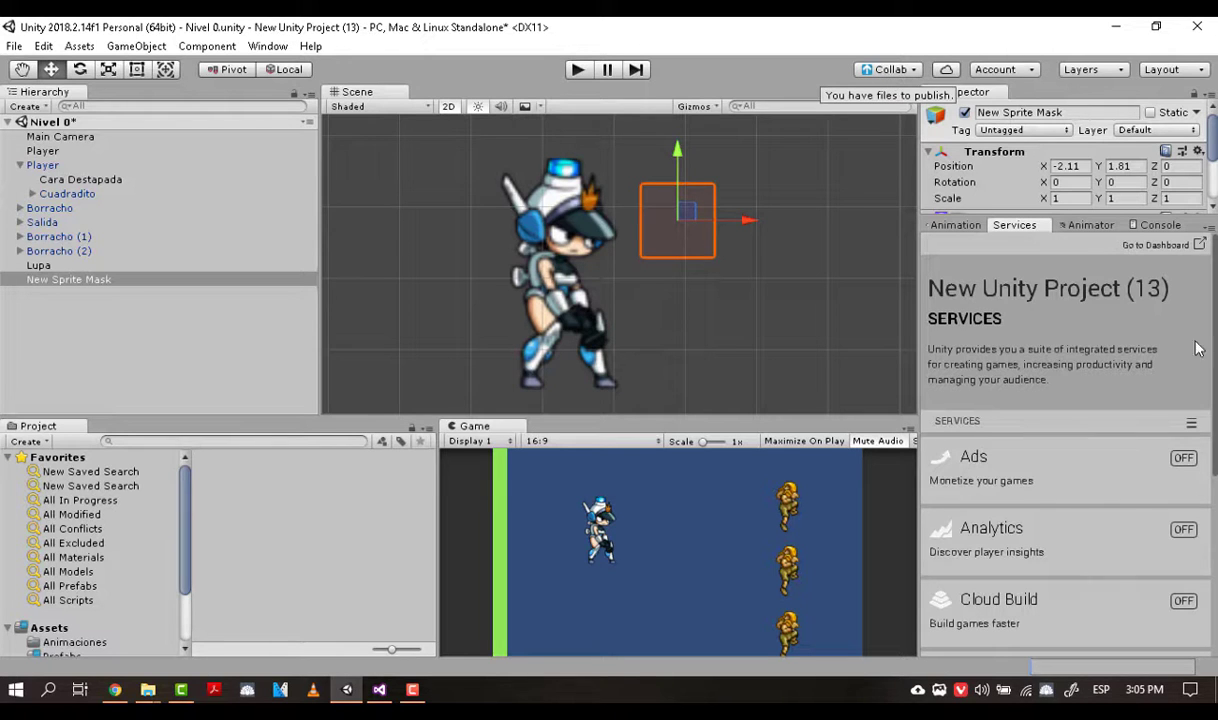
left_click(888, 70)
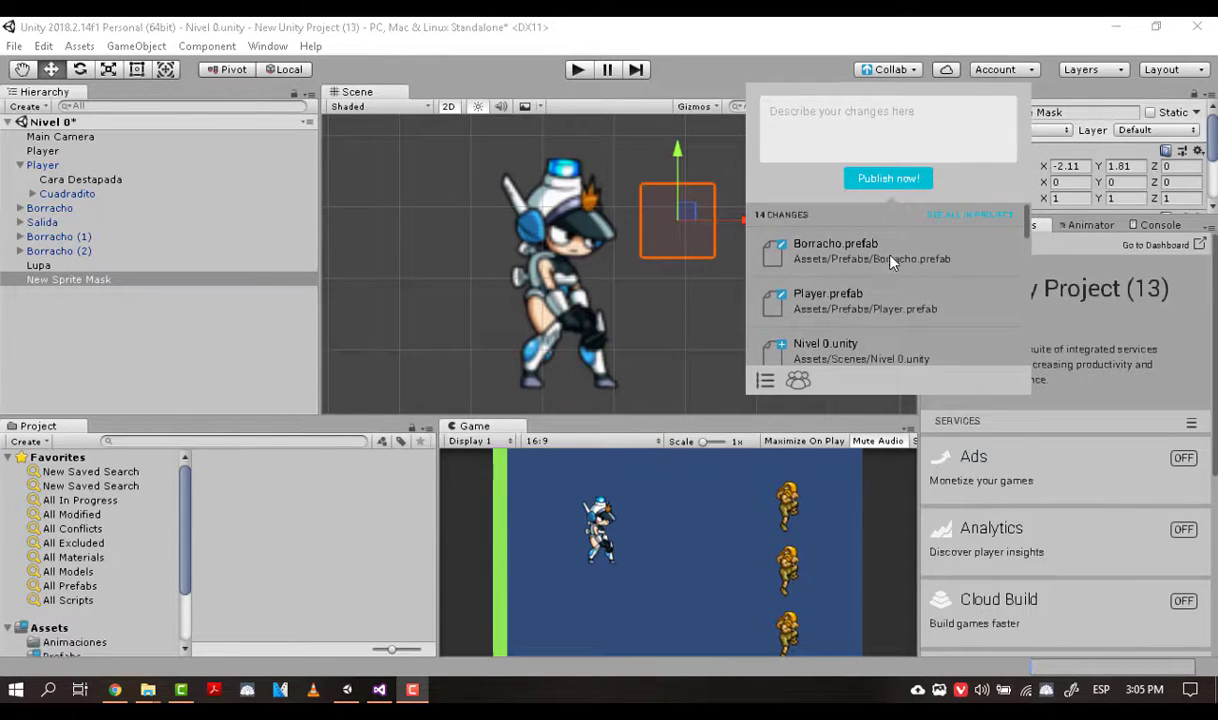
scroll(843, 300, "down", 5)
scroll(843, 345, "up", 5)
left_click(862, 131)
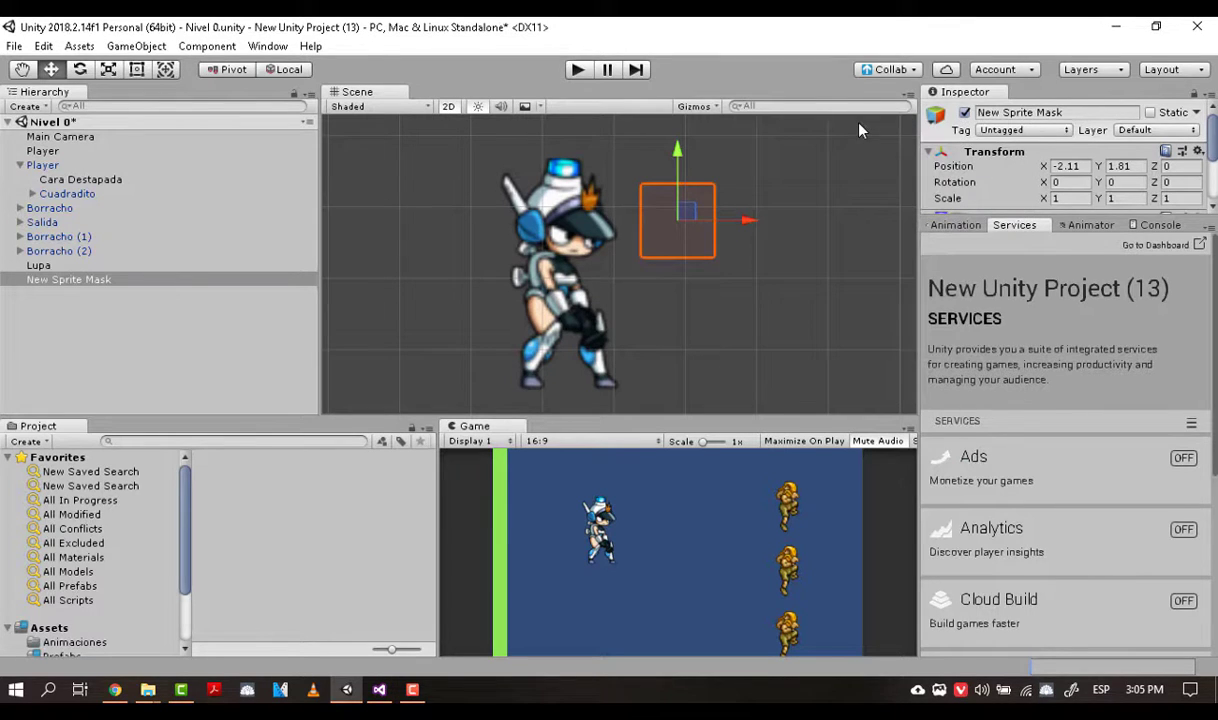
Publish the changes with the description 'Aqui hice que se moviera'.
left_click(870, 70)
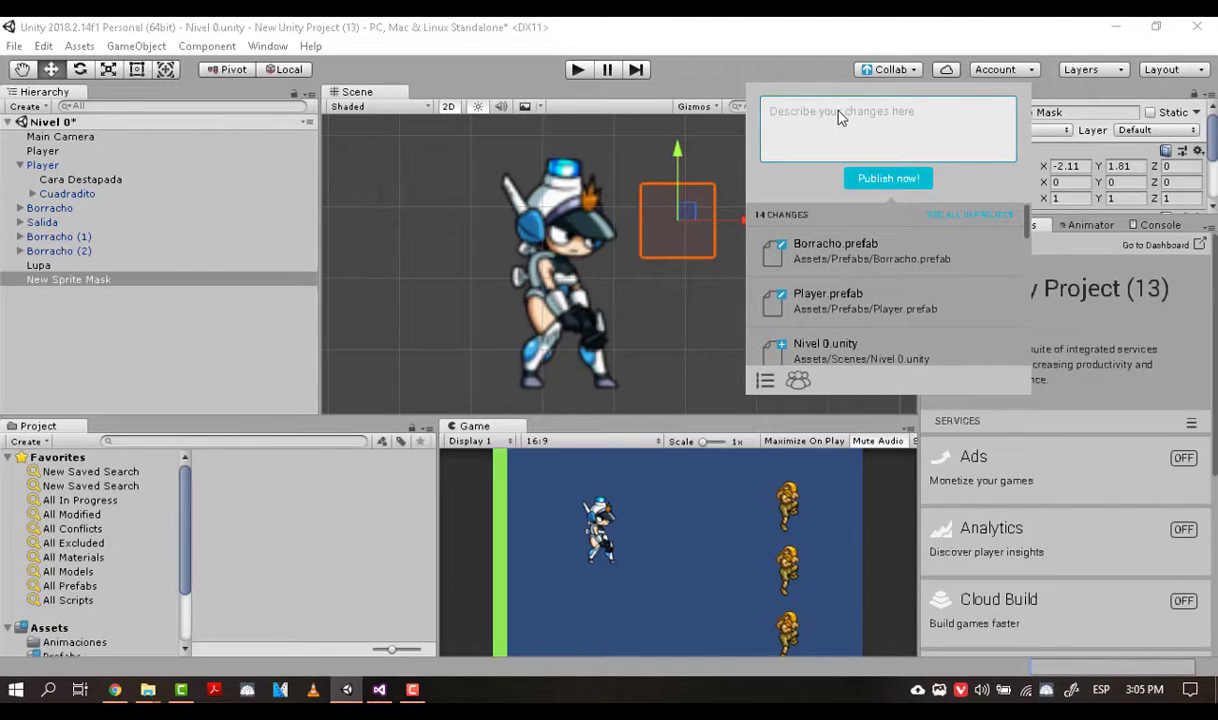
type("Aqui hice")
type(" que se mo")
type("viera")
left_click(900, 186)
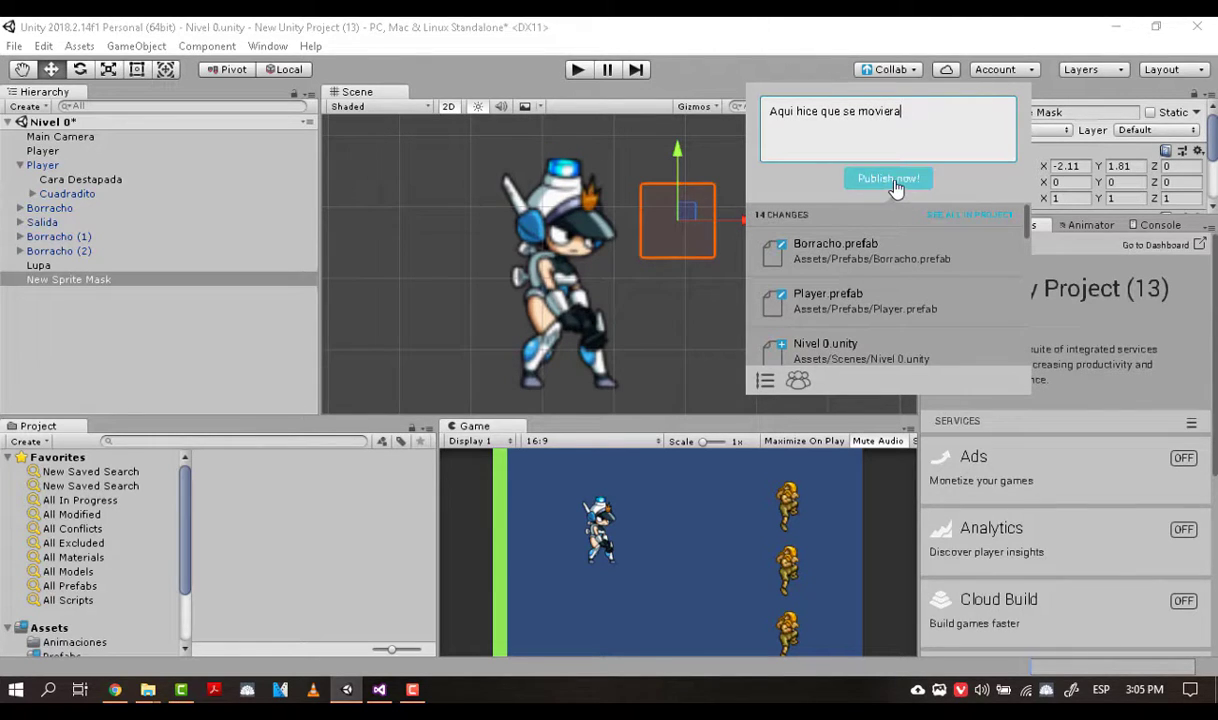
Save the modified scene and list the 14 cloud projects, including New Unity Project (13).
left_click(585, 394)
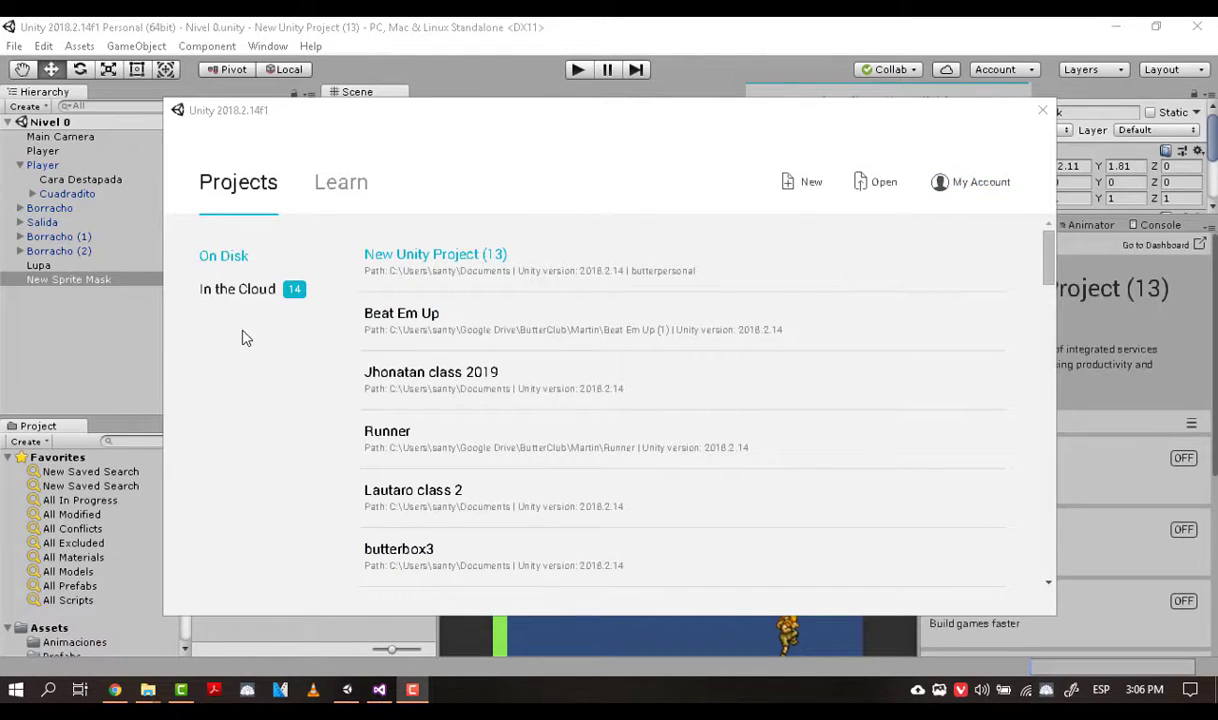
left_click(247, 292)
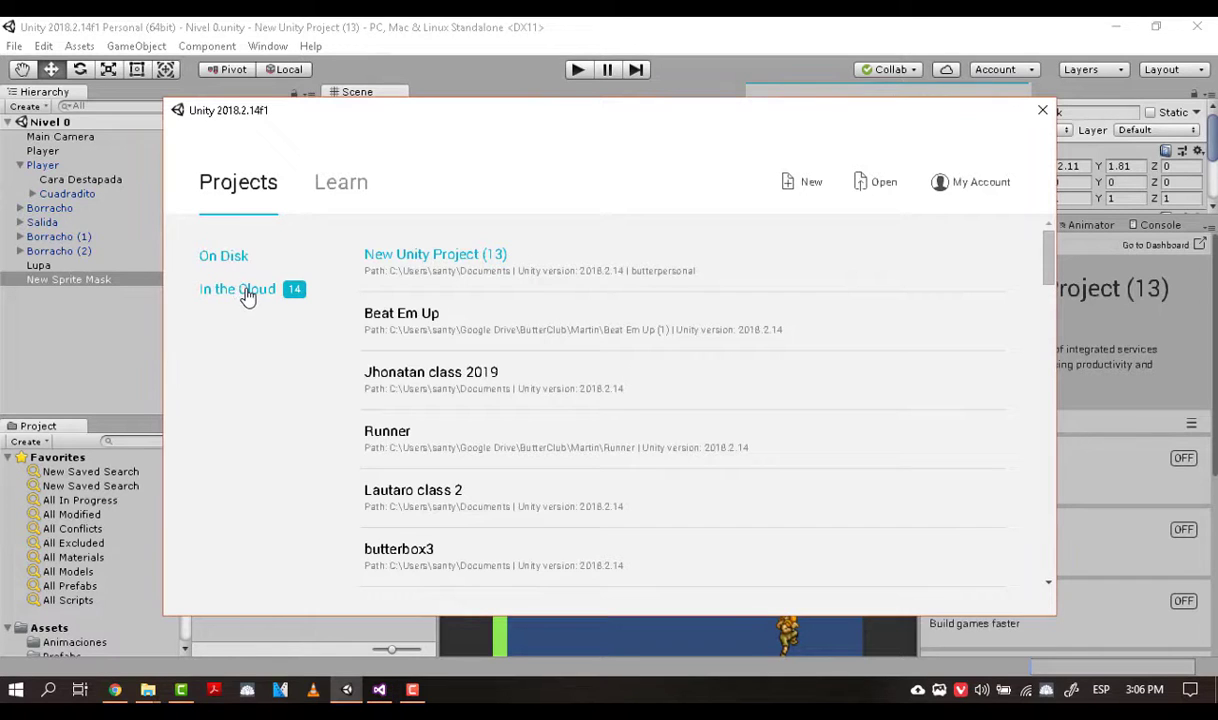
left_click(247, 292)
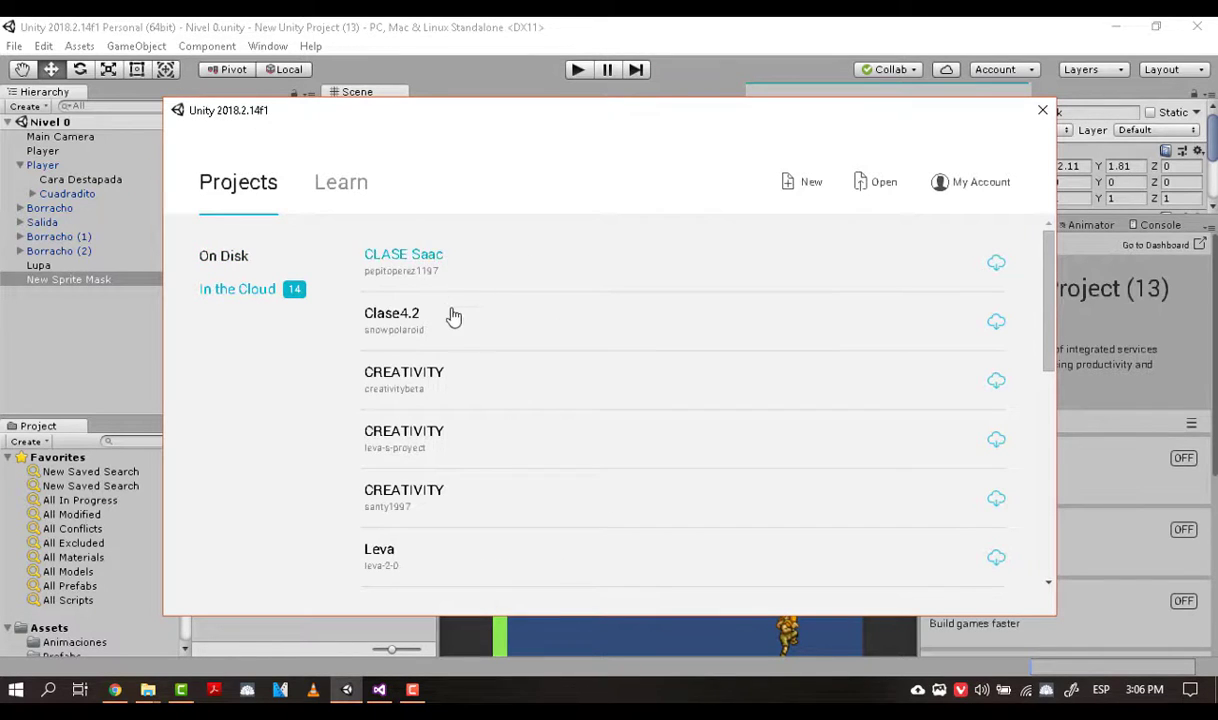
scroll(451, 318, "down", 3)
scroll(459, 343, "down", 2)
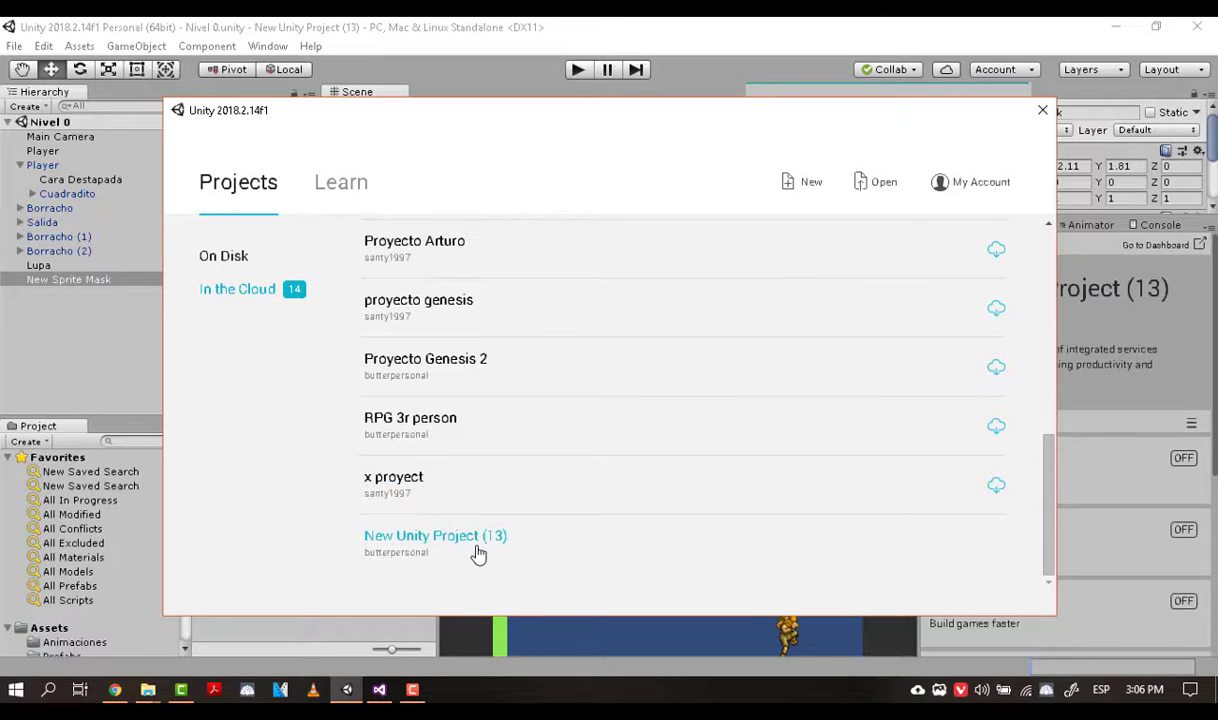
scroll(511, 445, "up", 3)
scroll(511, 462, "up", 2)
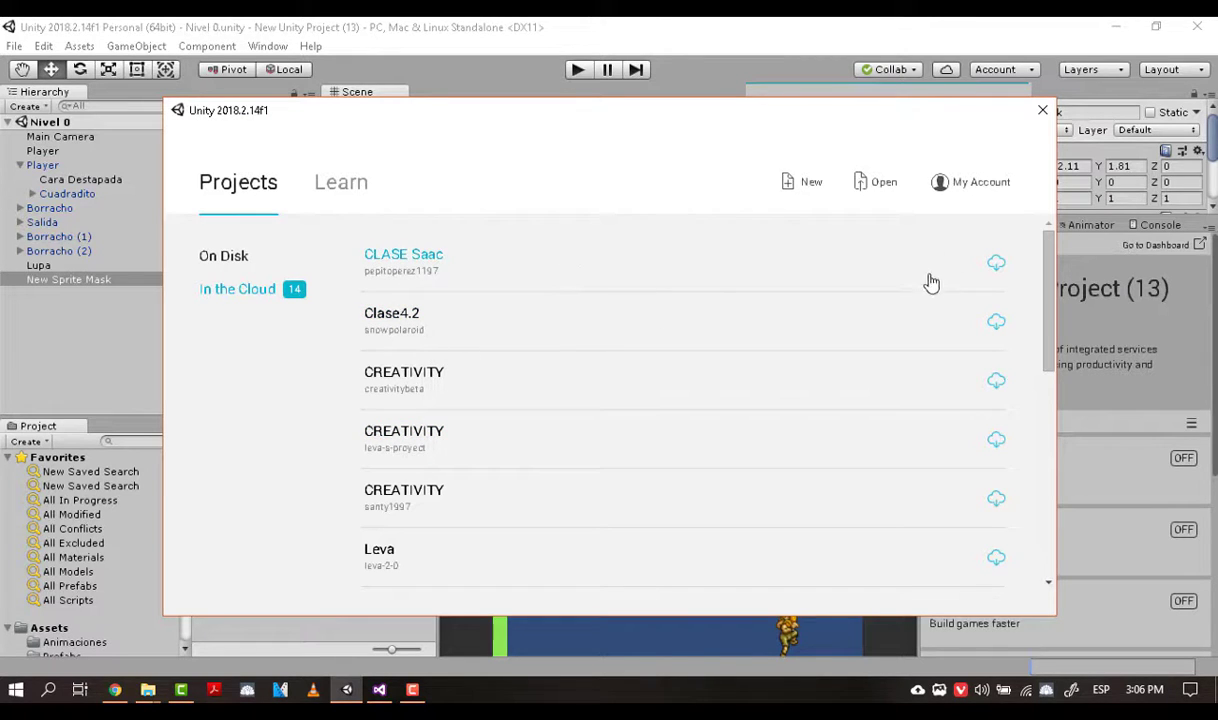
Close the Unity Hub projects window to return to the scene in the Editor.
left_click(1042, 110)
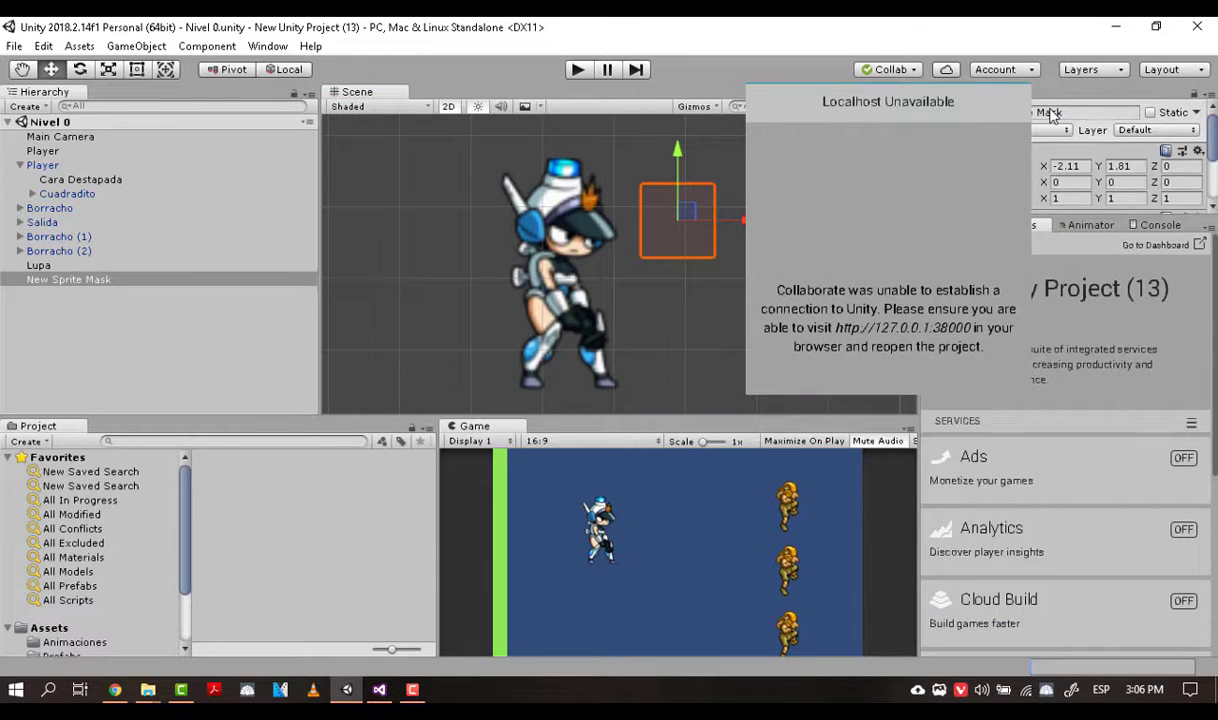